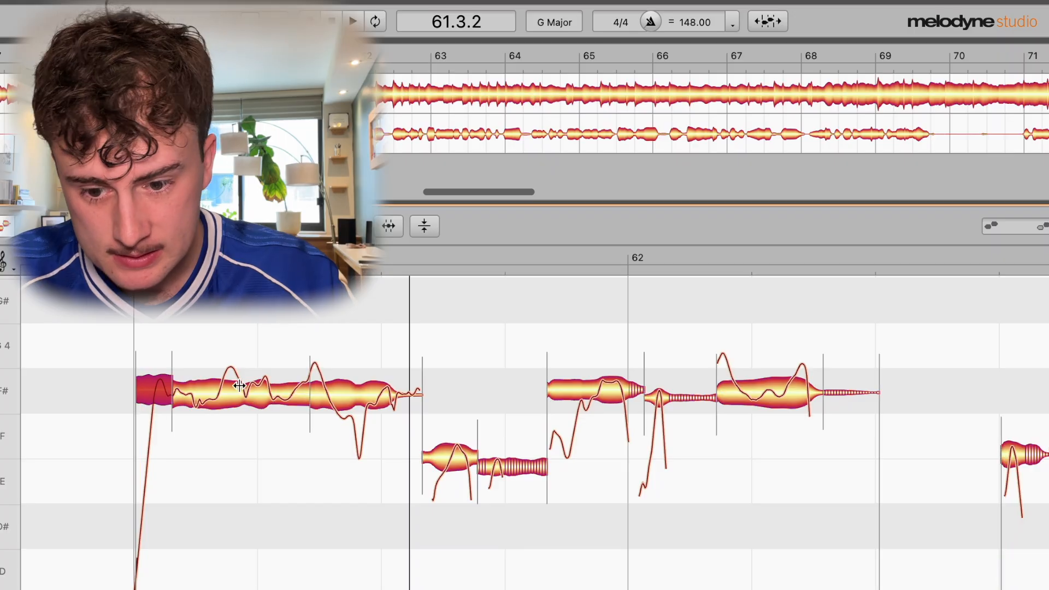
Step: Split the held F# note at the start of bar 61 and align its new segments with F#, checking by playback
double_click(221, 389)
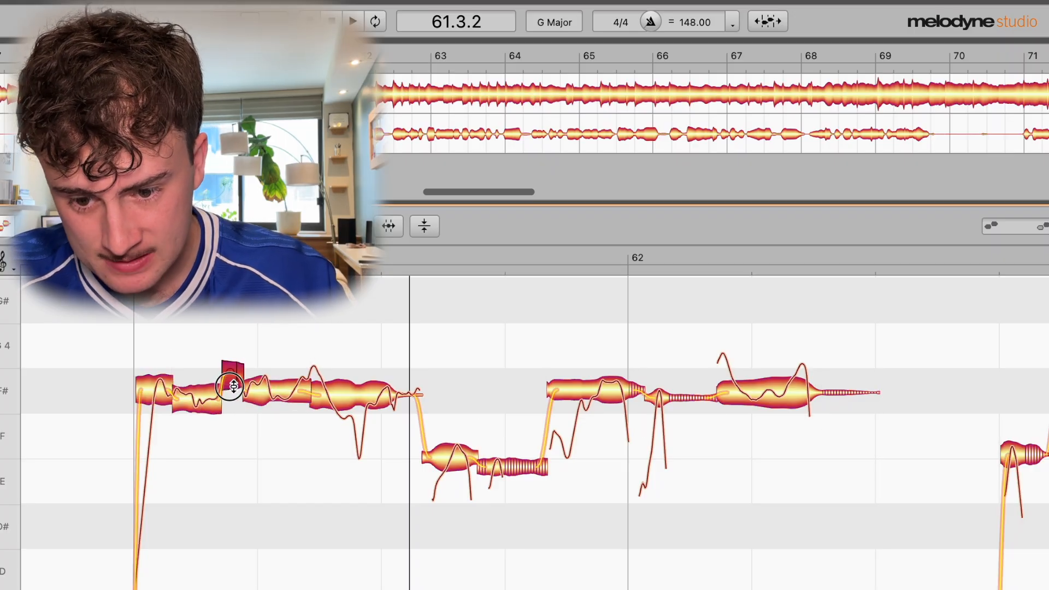
key("space")
key("space")
left_click_drag(197, 402, 197, 384)
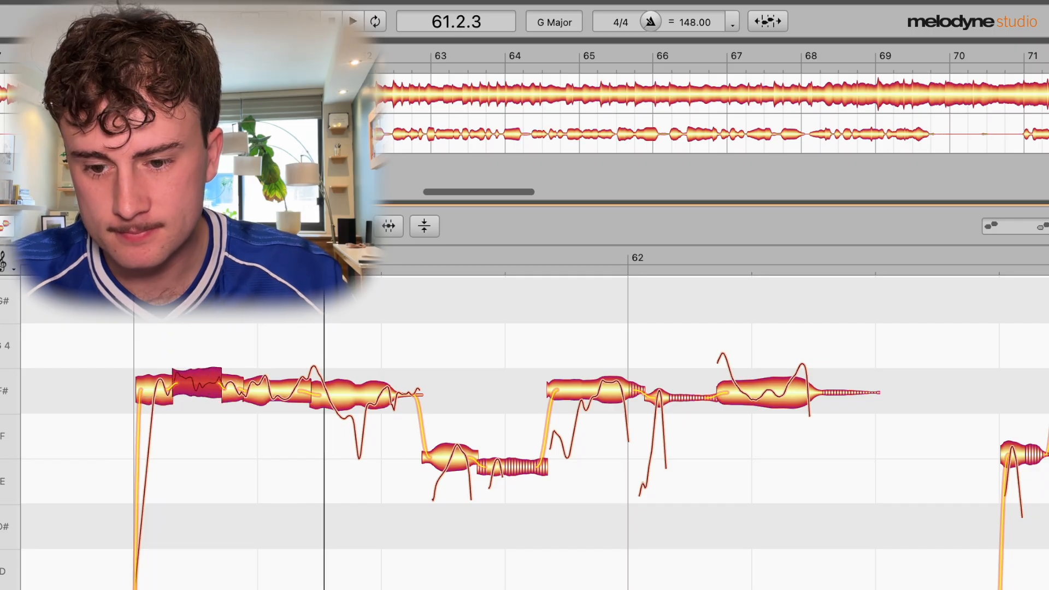
key("space")
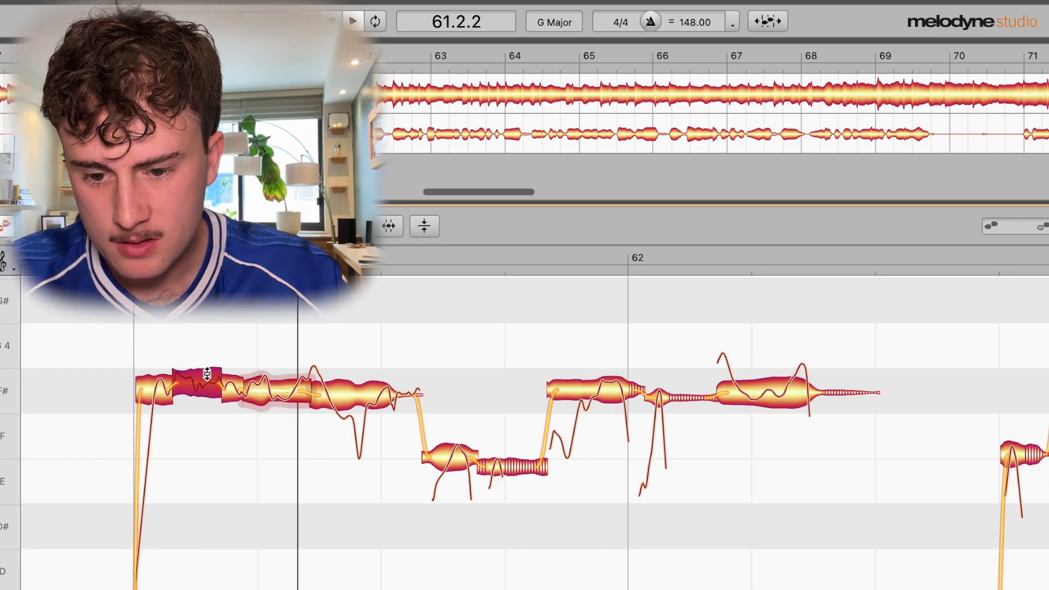
left_click_drag(206, 373, 206, 380)
key("space")
key("space")
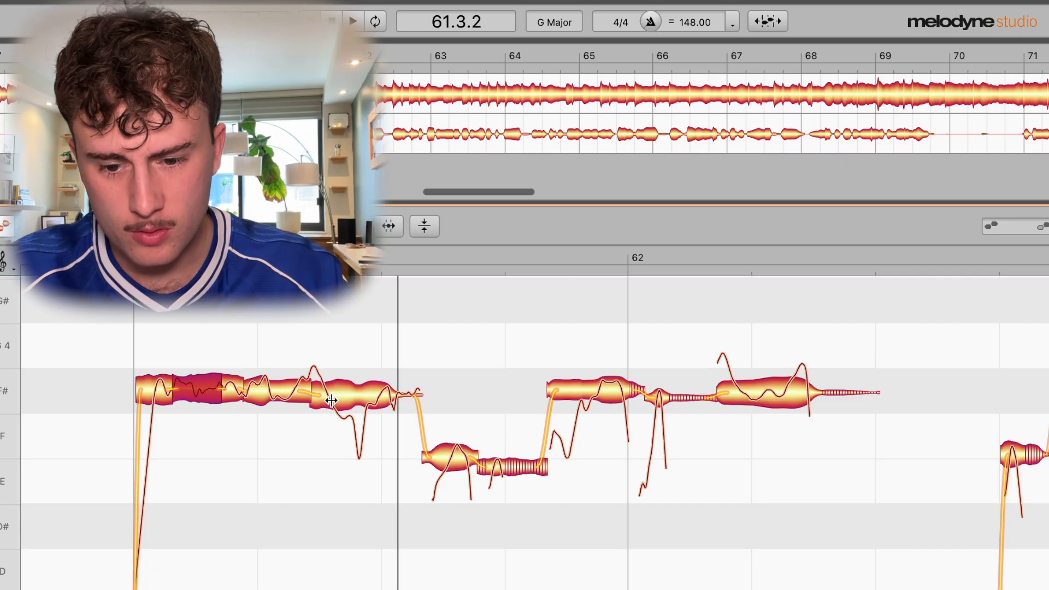
Step: Split the F# note around beat 2 of bar 61 into shorter segments and centre the short piece on F#
left_click(317, 391)
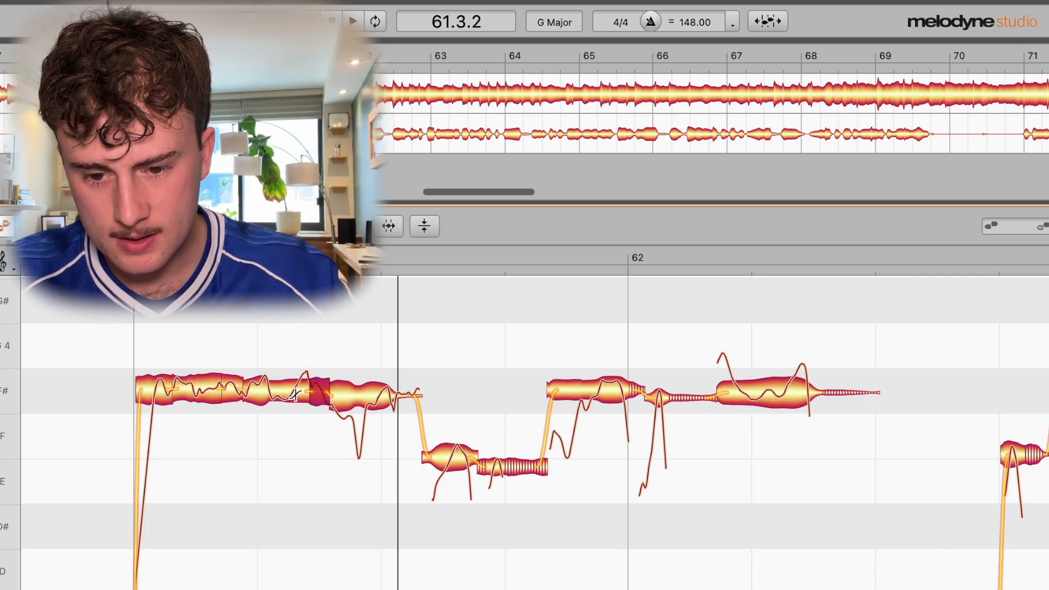
key("F6")
double_click(297, 391)
key("F2")
left_click_drag(304, 379, 307, 391)
key("space")
left_click(293, 384)
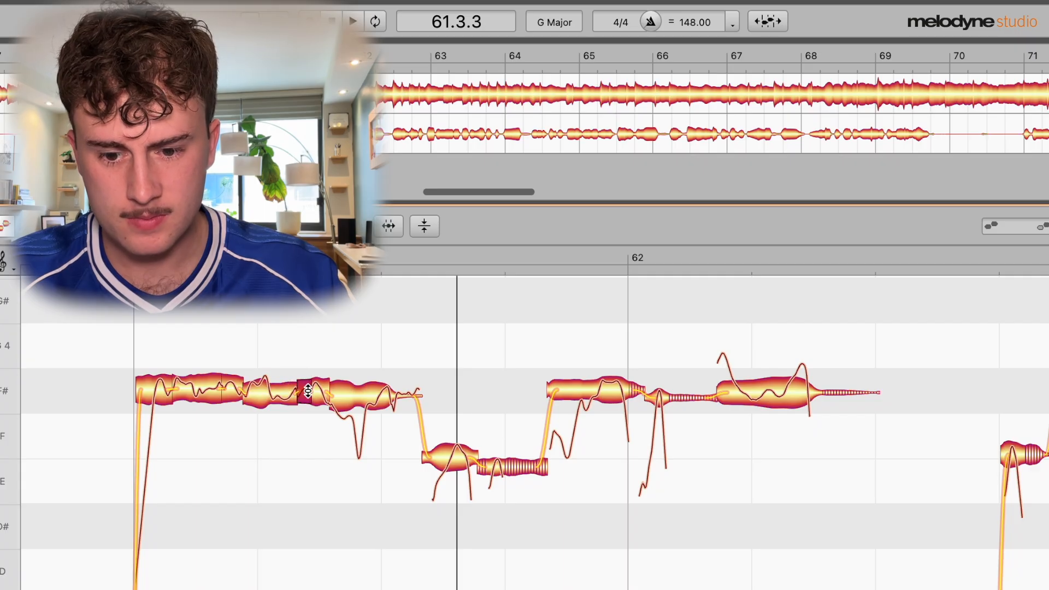
left_click_drag(321, 252, 344, 252)
key("F6")
left_click(352, 397)
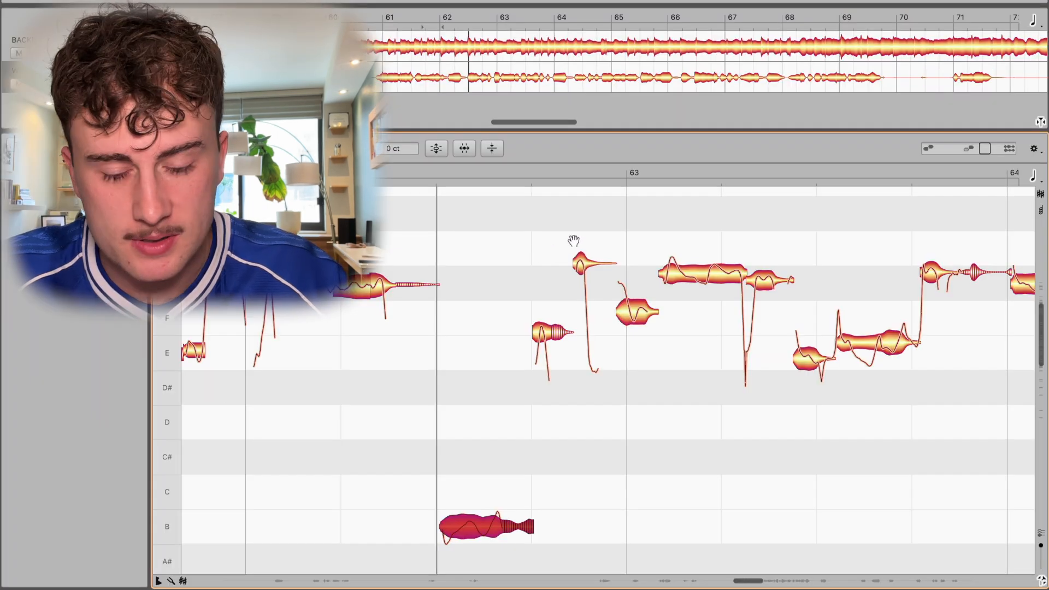
Step: Lower the two short notes at the end of bar 62 onto E and F#, and play them back
left_click_drag(592, 229, 547, 333)
left_click_drag(583, 260, 586, 280)
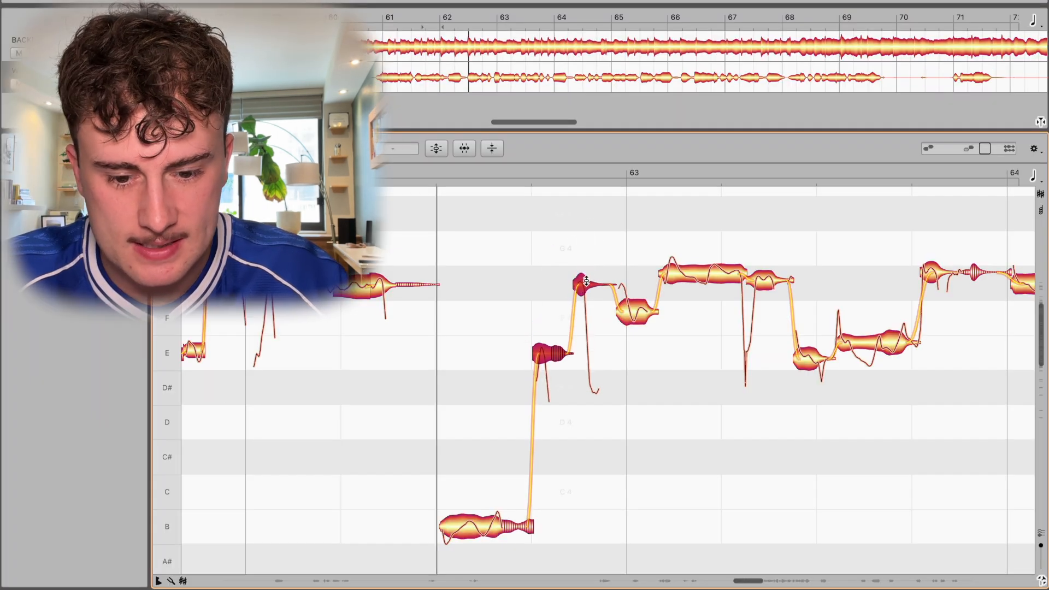
key("space")
key("space")
Step: Raise the F note at the start of bar 63 to F# and bring the two notes after it onto F#
left_click_drag(642, 309, 635, 283)
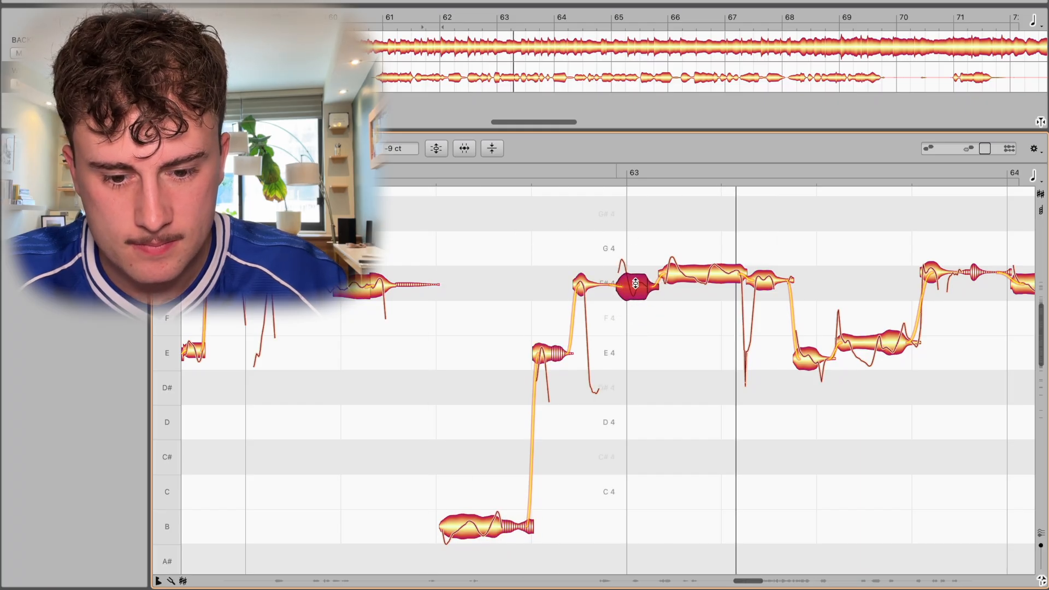
left_click(542, 171)
left_click(731, 283)
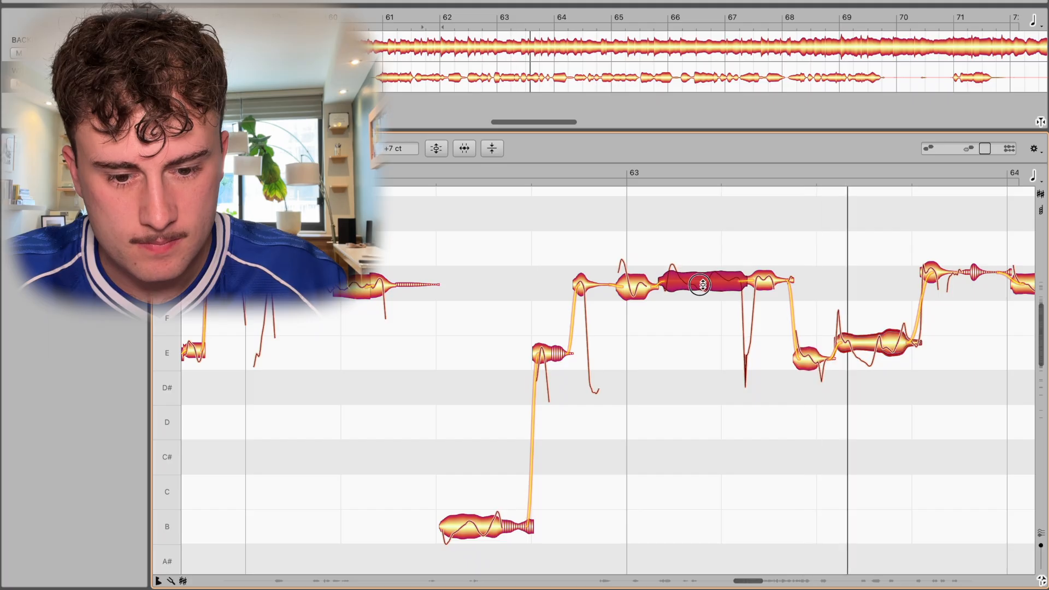
left_click(759, 282)
left_click(742, 283)
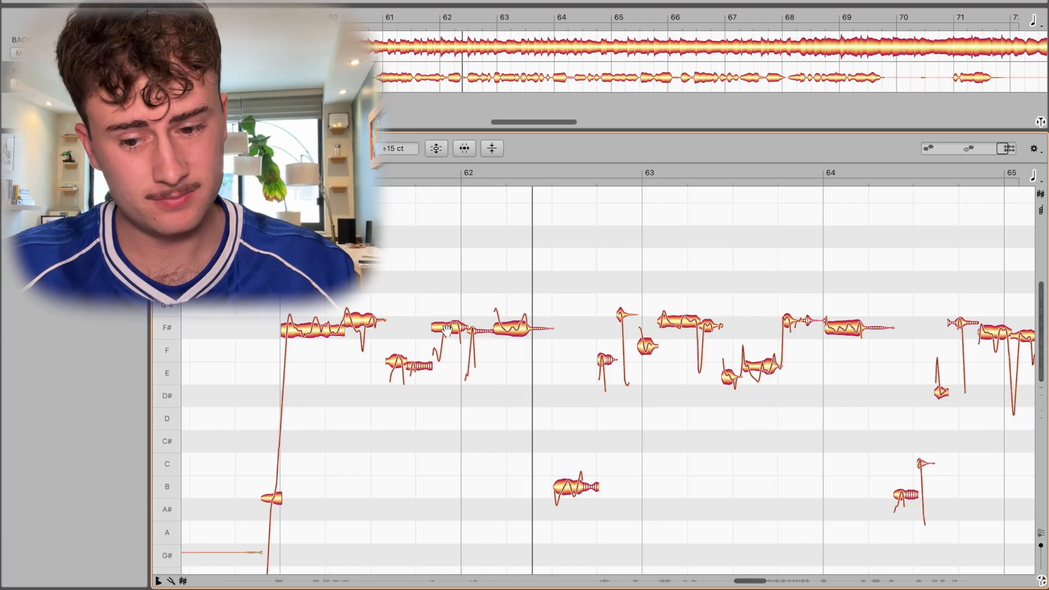
Step: Pick out the opening F# notes of bar 61 and play back the phrase around the start of bar 64
key("super+a")
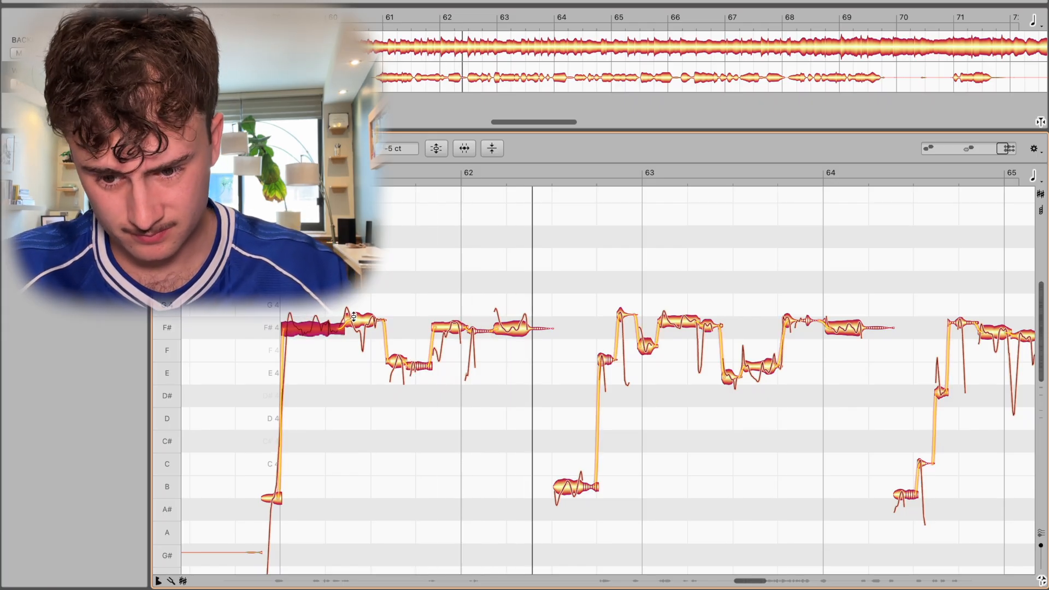
left_click(354, 317)
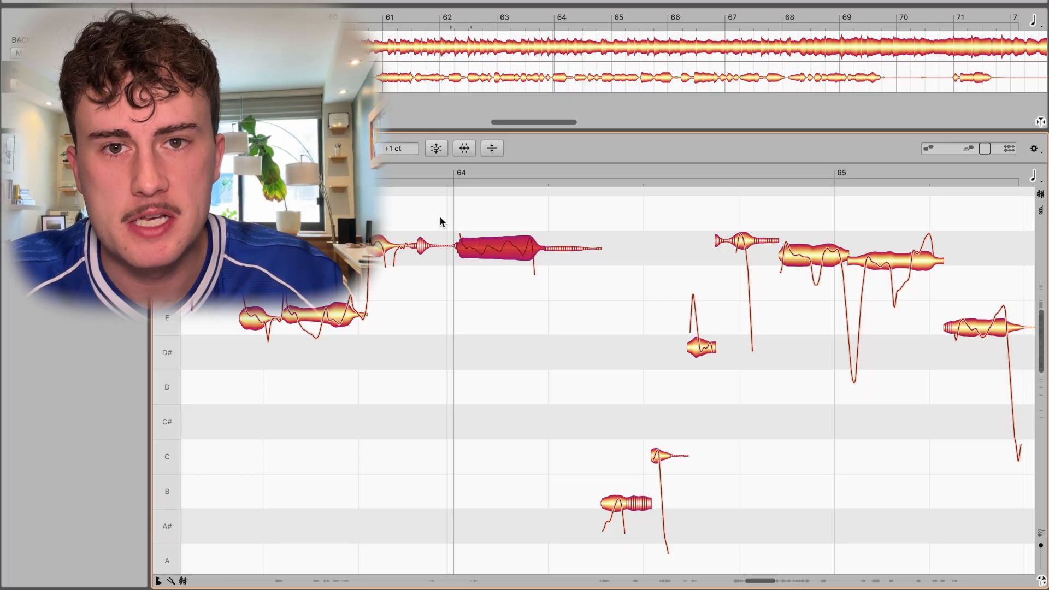
left_click(338, 179)
key("space")
key("space")
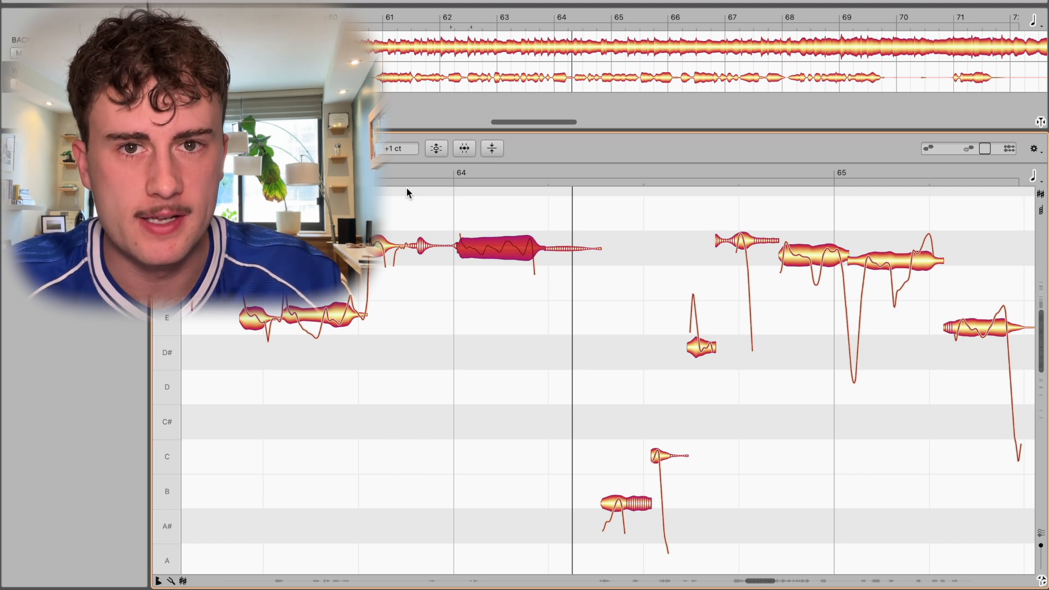
key("space")
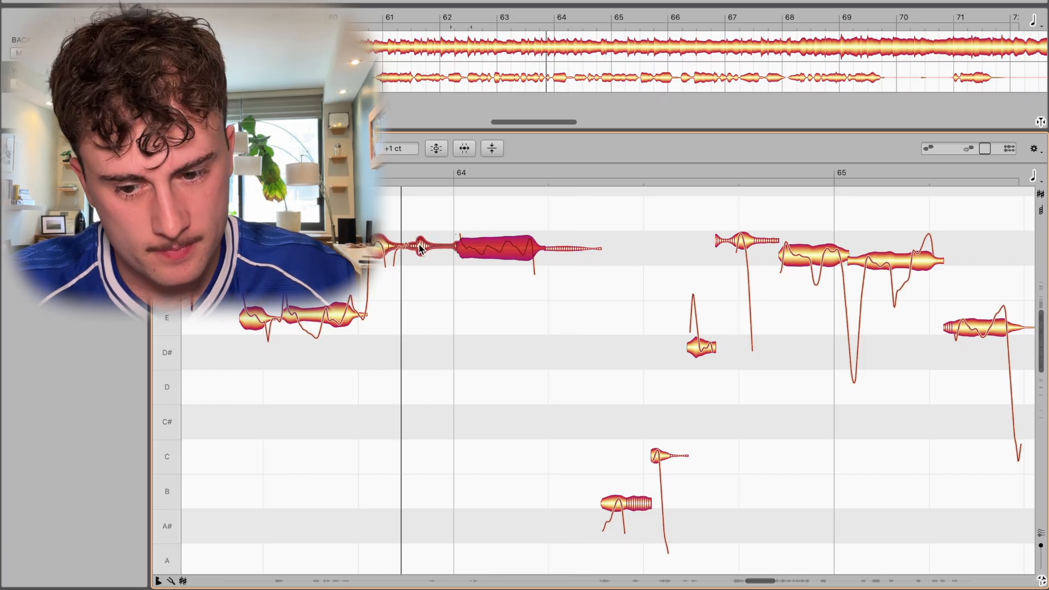
Step: Centre the low note in the middle of bar 64 on B and lower the C note after it to B
left_click(621, 509)
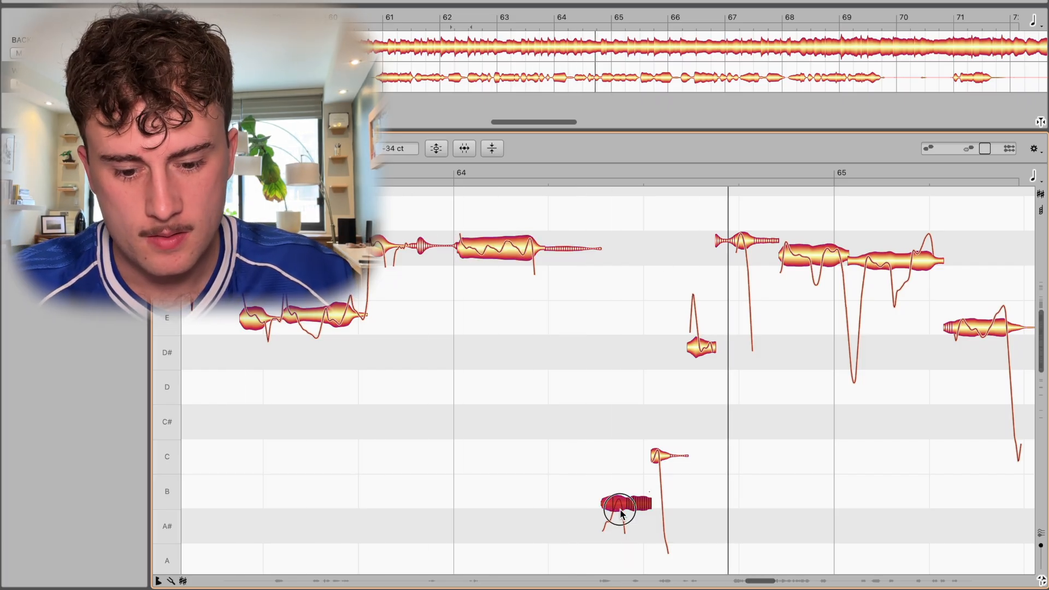
left_click_drag(661, 456, 667, 492)
left_click(592, 178)
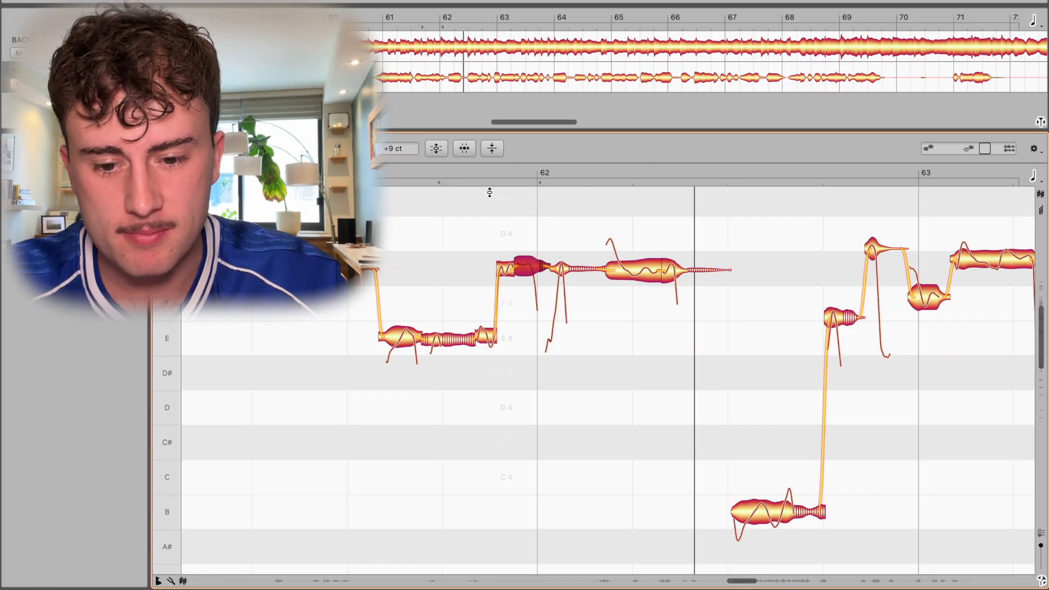
Step: Play back the passage into bar 62, split off the start of its long F# note and raise that segment to +30 cents
left_click(491, 194)
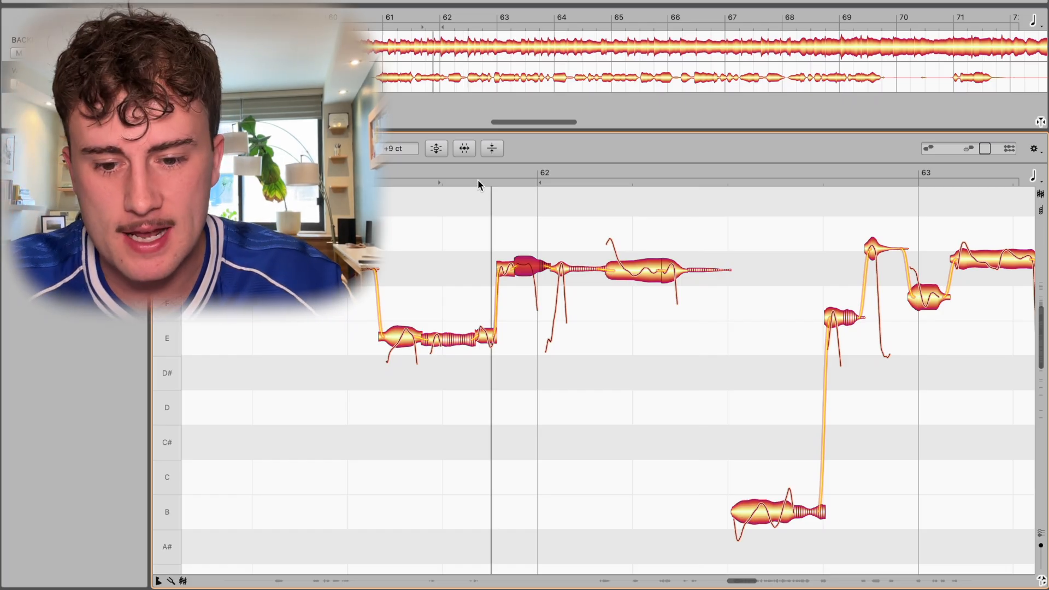
left_click(268, 179)
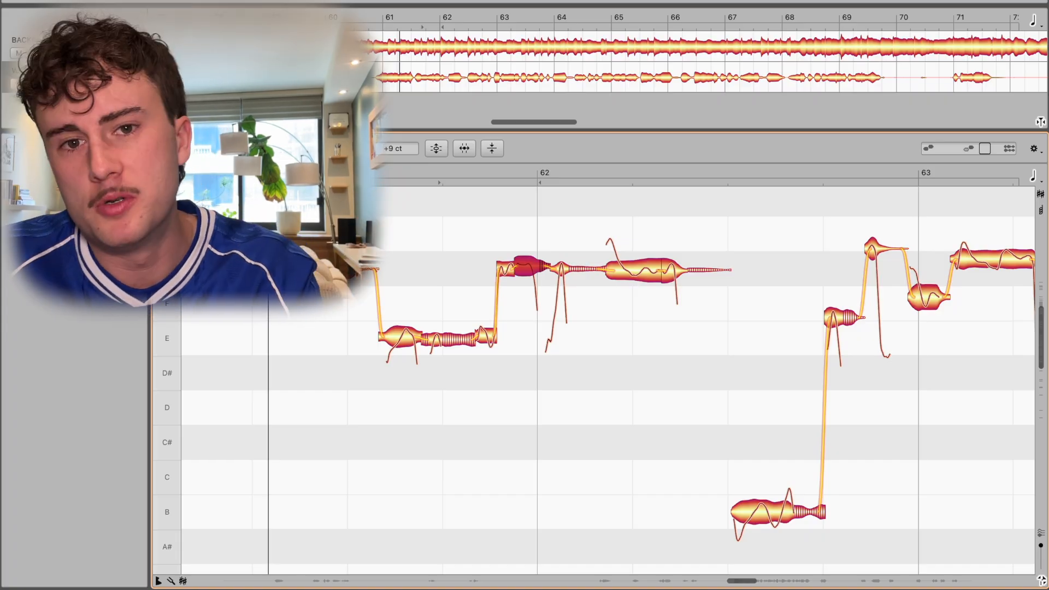
key("space")
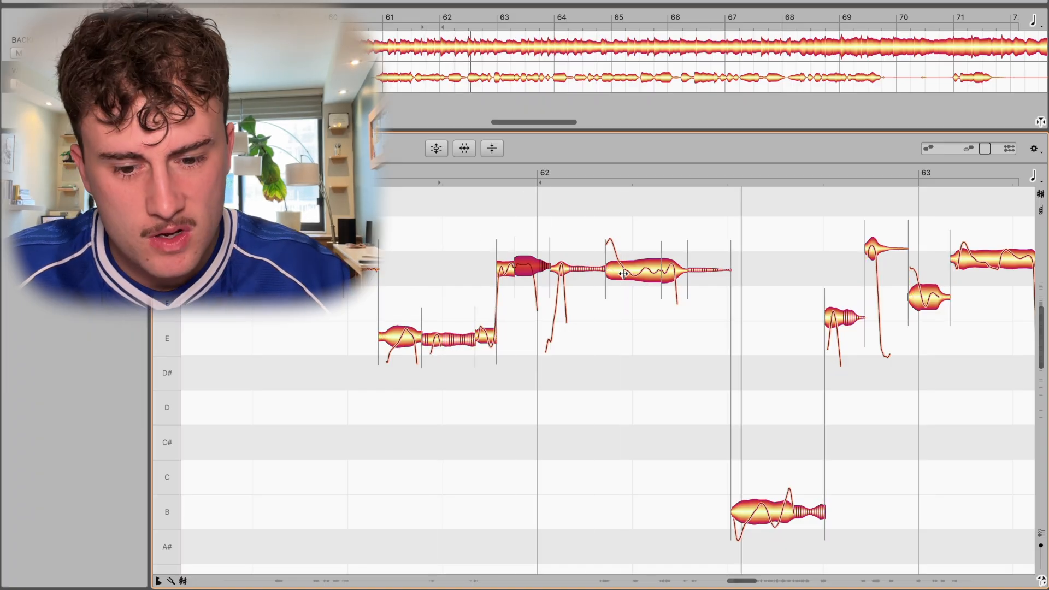
double_click(624, 270)
mouse_move(619, 277)
left_mouse_down()
mouse_move(618, 254)
mouse_move(620, 267)
left_mouse_up()
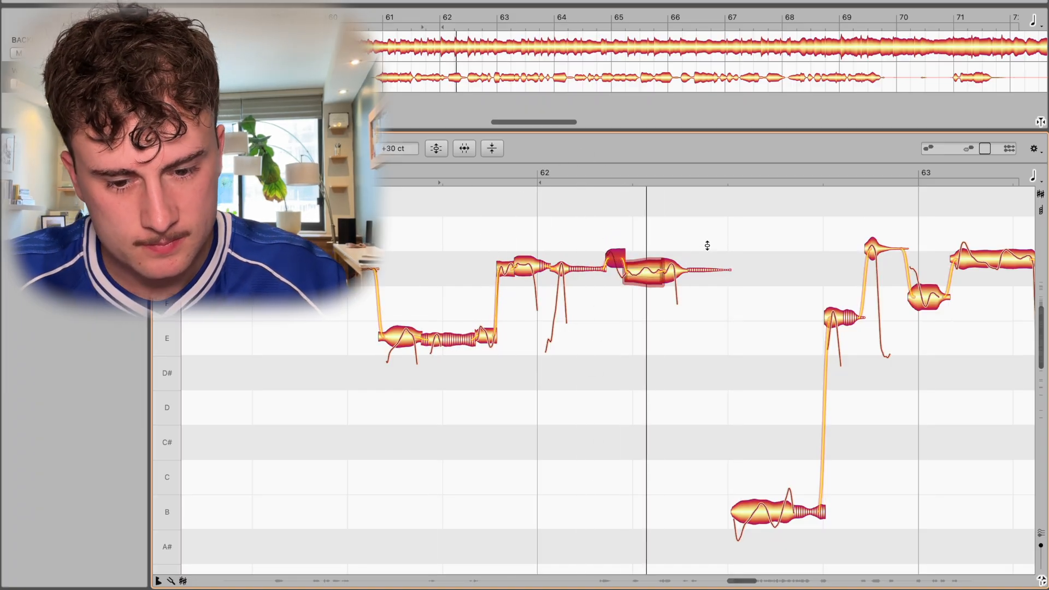
Step: Reduce the pitch modulation of the low B note in the second half of bar 62 and play it back
left_click_drag(754, 257, 580, 229)
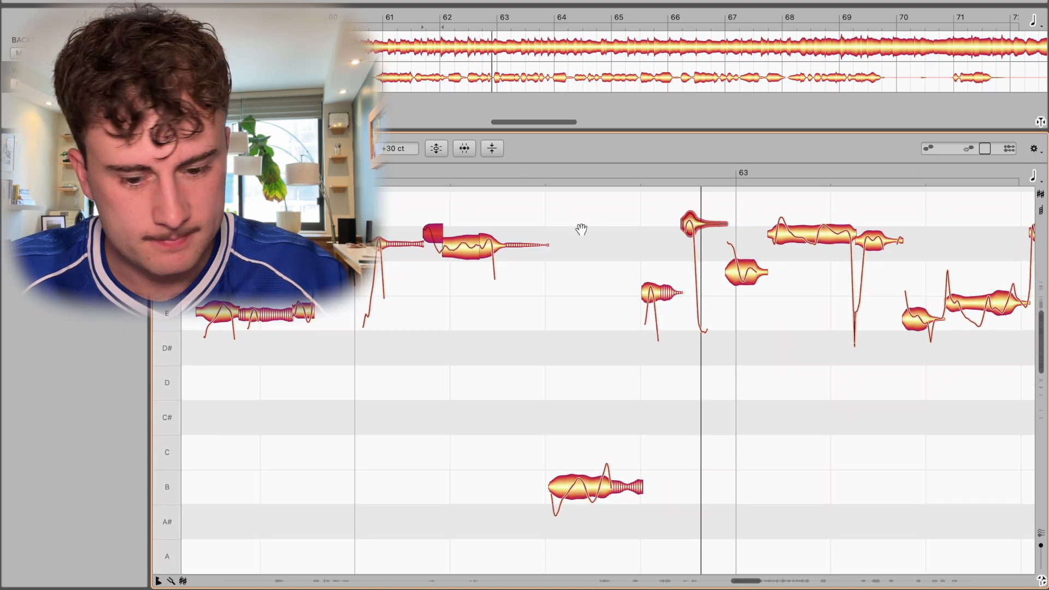
left_click(587, 489)
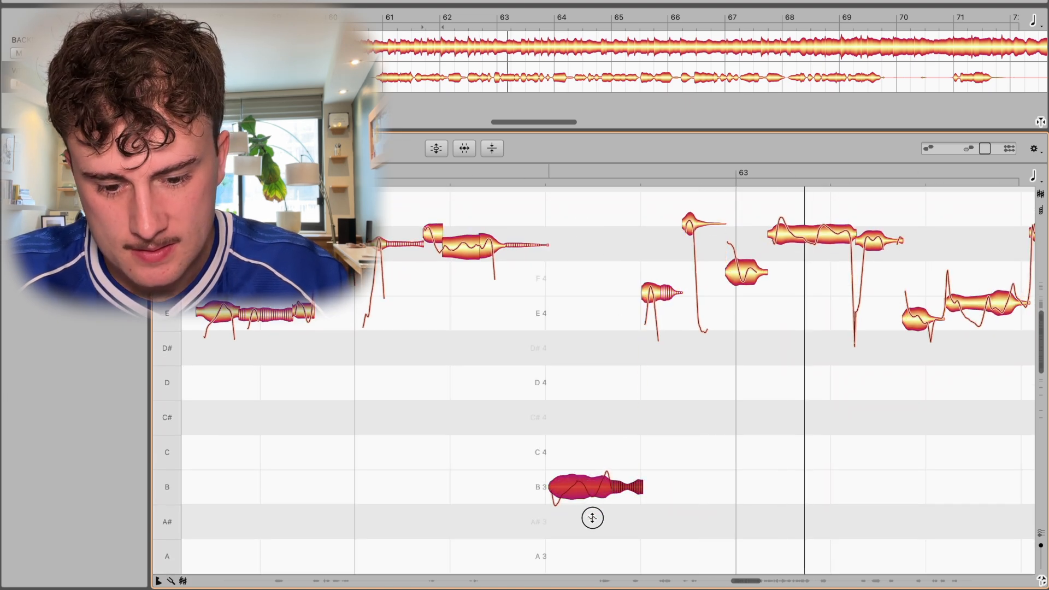
left_click(546, 173)
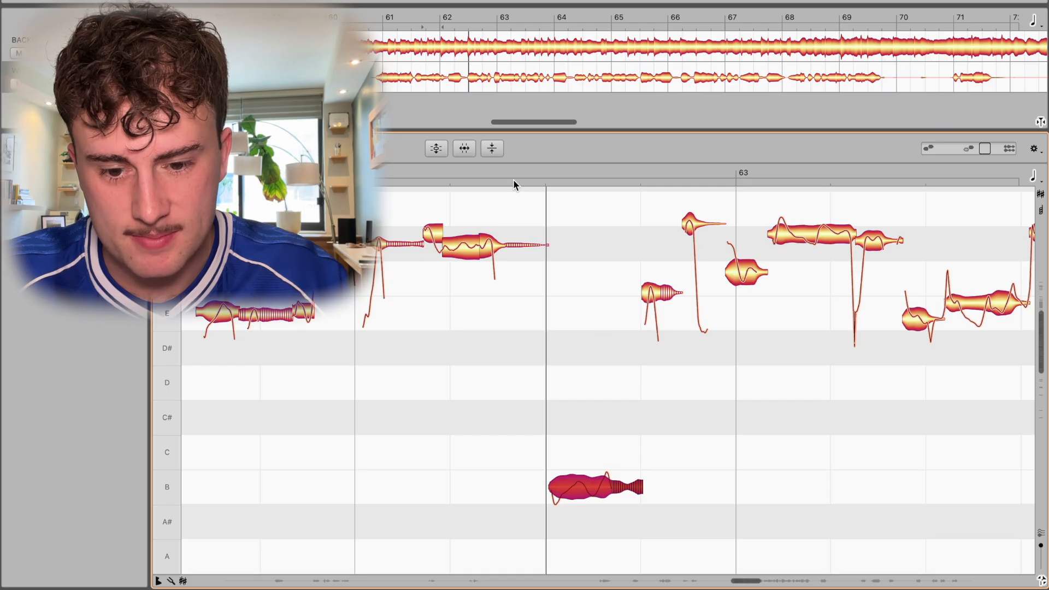
left_click_drag(596, 277, 518, 309)
left_click_drag(551, 253, 548, 253)
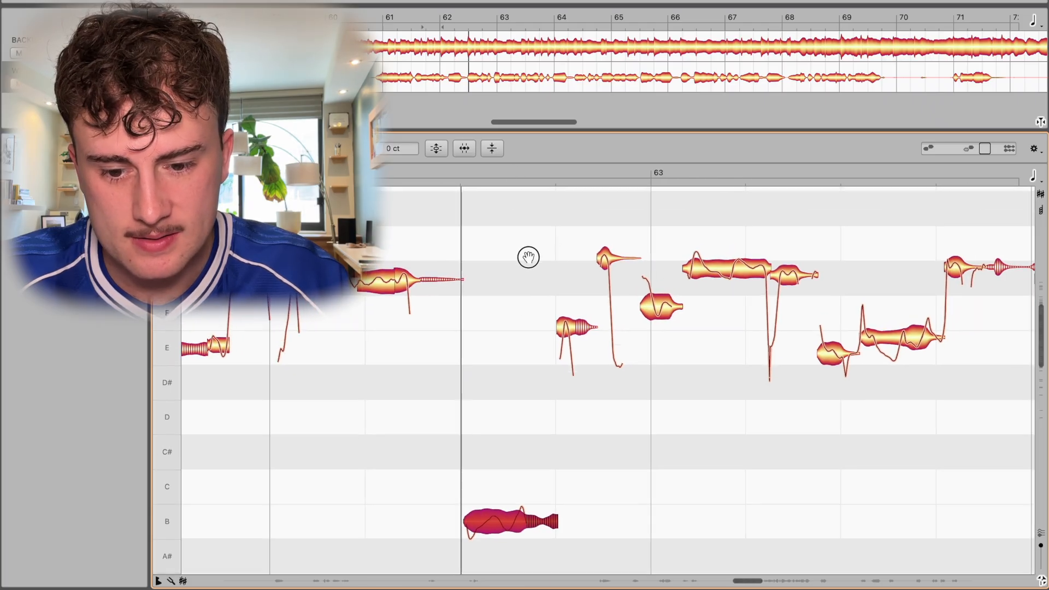
left_click_drag(547, 253, 520, 260)
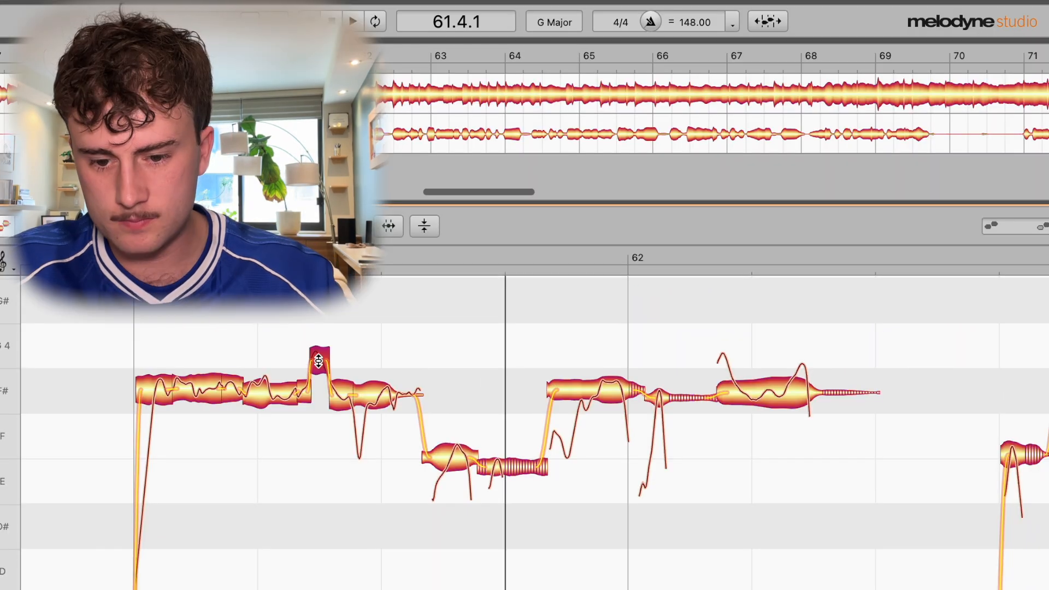
Step: Lower the short segment raised to G in bar 61 back onto F#
left_click_drag(320, 360, 330, 398)
left_click(326, 395)
Step: Centre the two neighbouring notes in the second half of bar 63 on E
left_click_drag(477, 397, 476, 392)
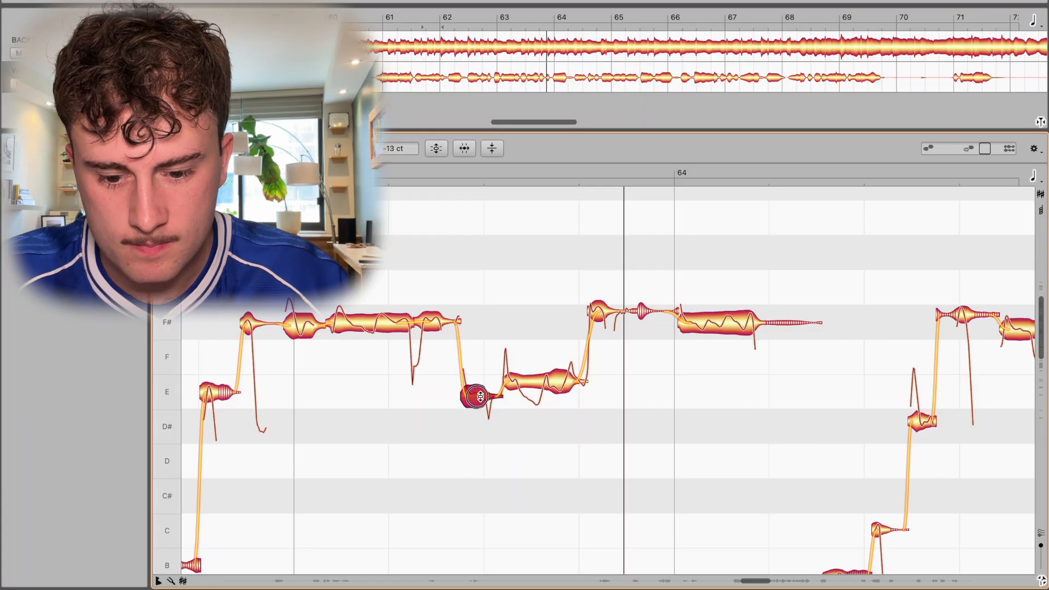
left_click_drag(538, 383, 539, 386)
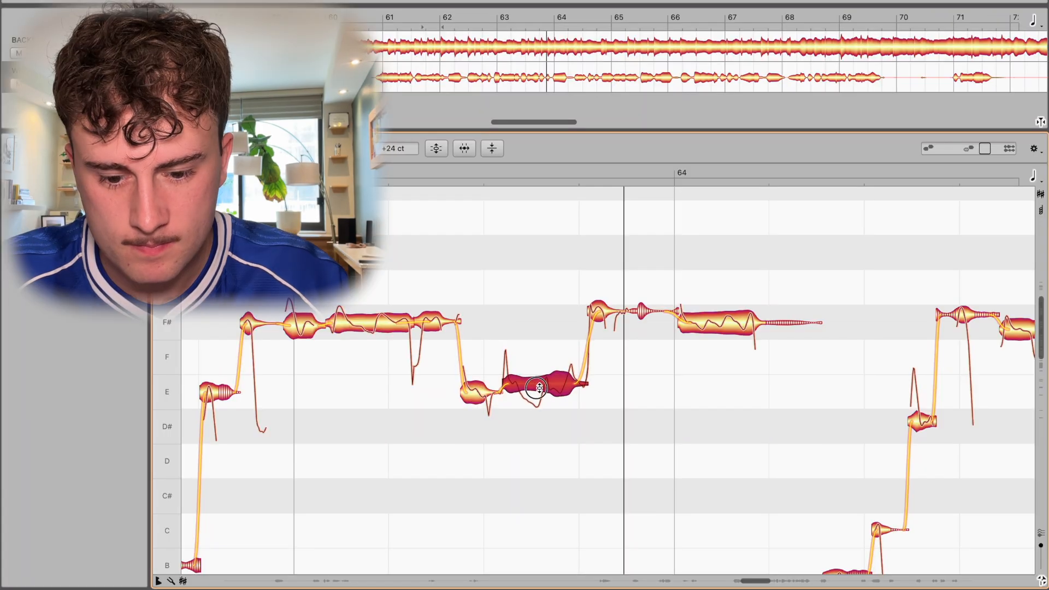
left_click_drag(539, 385, 539, 392)
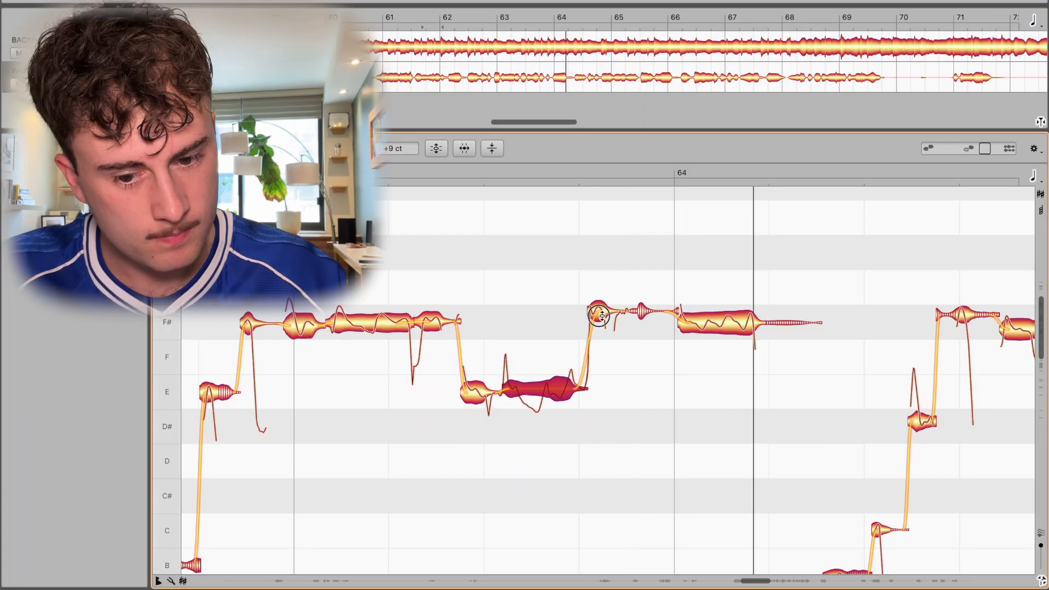
Step: Fine-tune the notes just before and at the start of bar 64 onto F# and play them back
left_click_drag(601, 314, 607, 320)
left_click_drag(715, 317, 716, 319)
left_click_drag(609, 320, 610, 322)
left_click_drag(487, 260, 263, 196)
double_click(400, 176)
Step: Raise the D# note in the second half of bar 64 to +42 cents, auditioning it before and after
left_click_drag(964, 242, 728, 228)
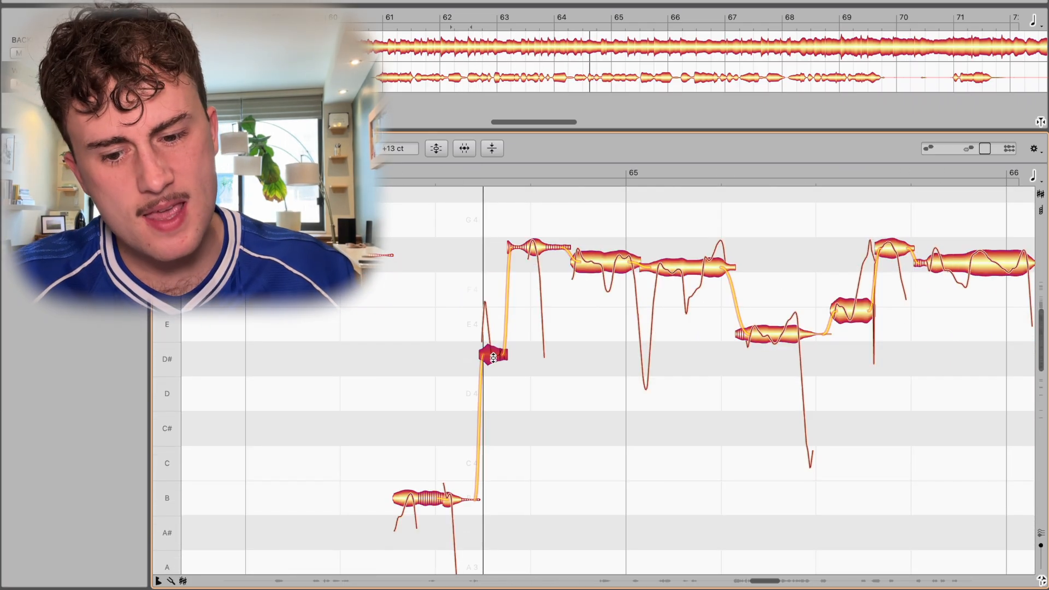
left_click(488, 172)
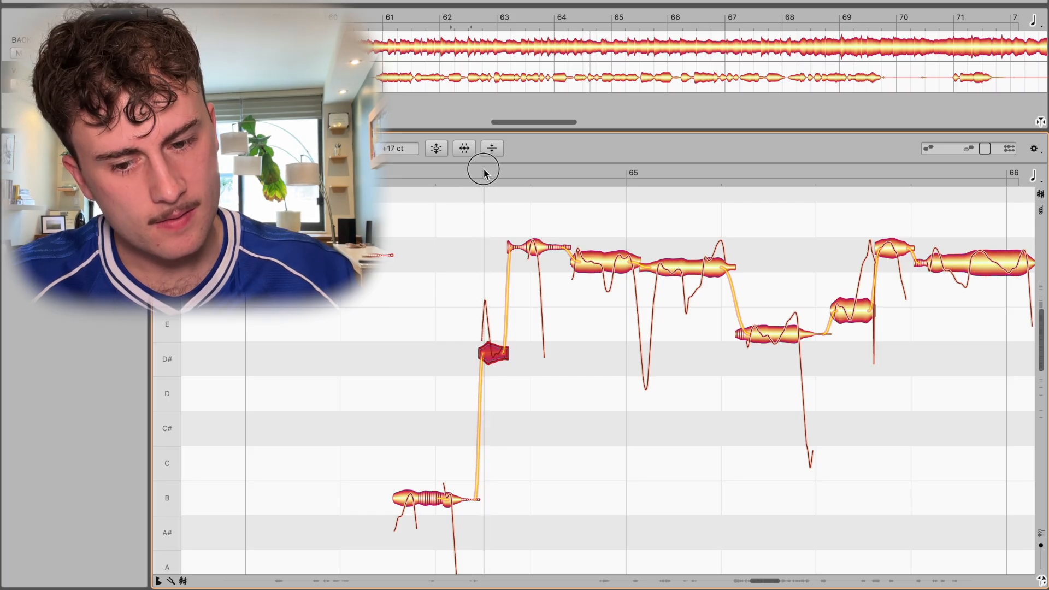
double_click(480, 172)
mouse_move(498, 352)
left_mouse_down()
mouse_move(491, 368)
mouse_move(492, 341)
left_mouse_up()
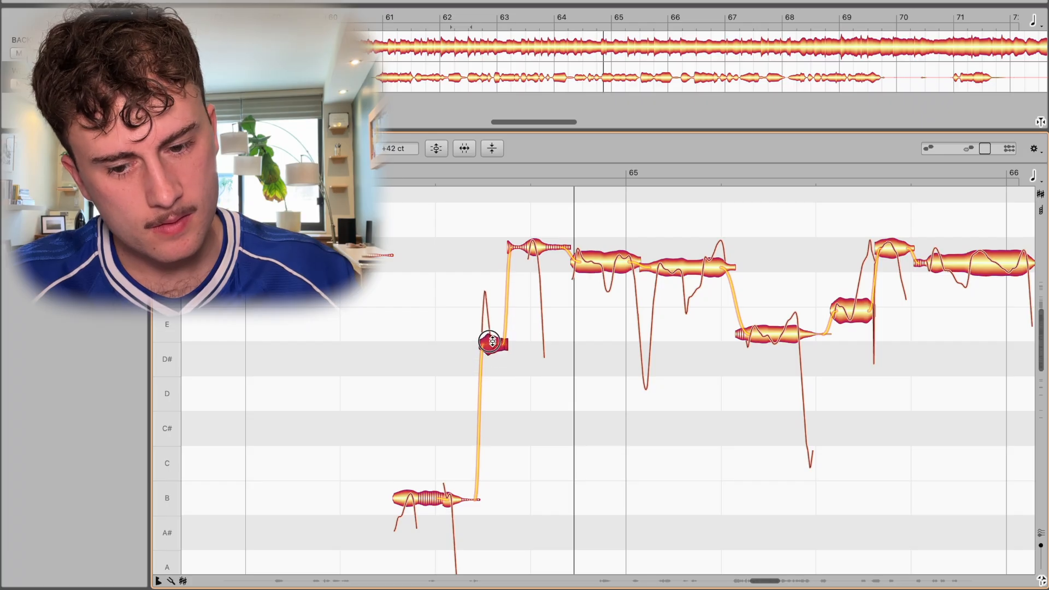
double_click(476, 170)
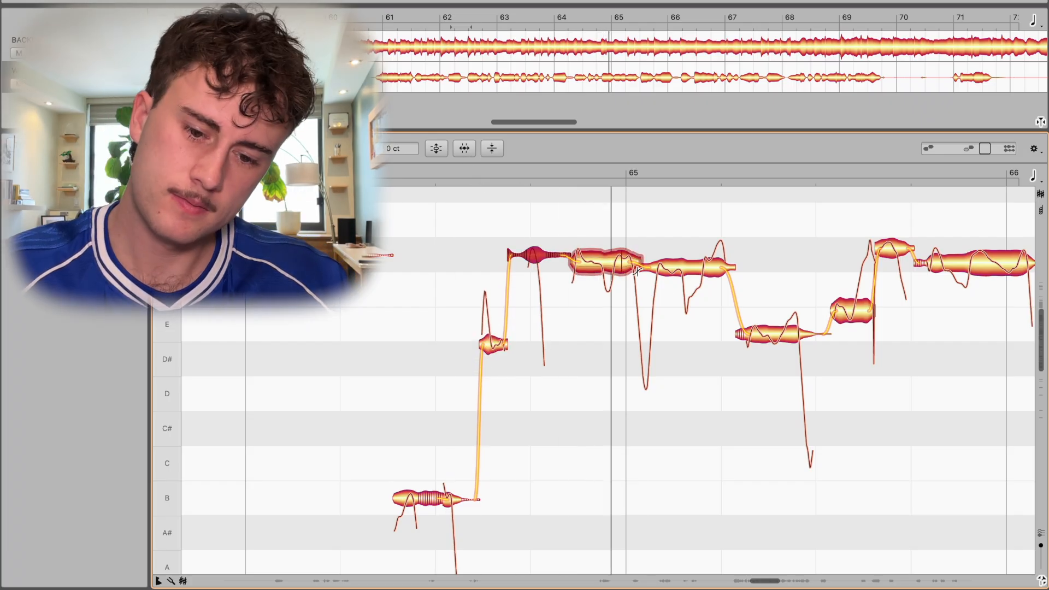
Step: Snap the two long notes around the start of bar 65 onto F# at 0 cents
key("space")
double_click(667, 267)
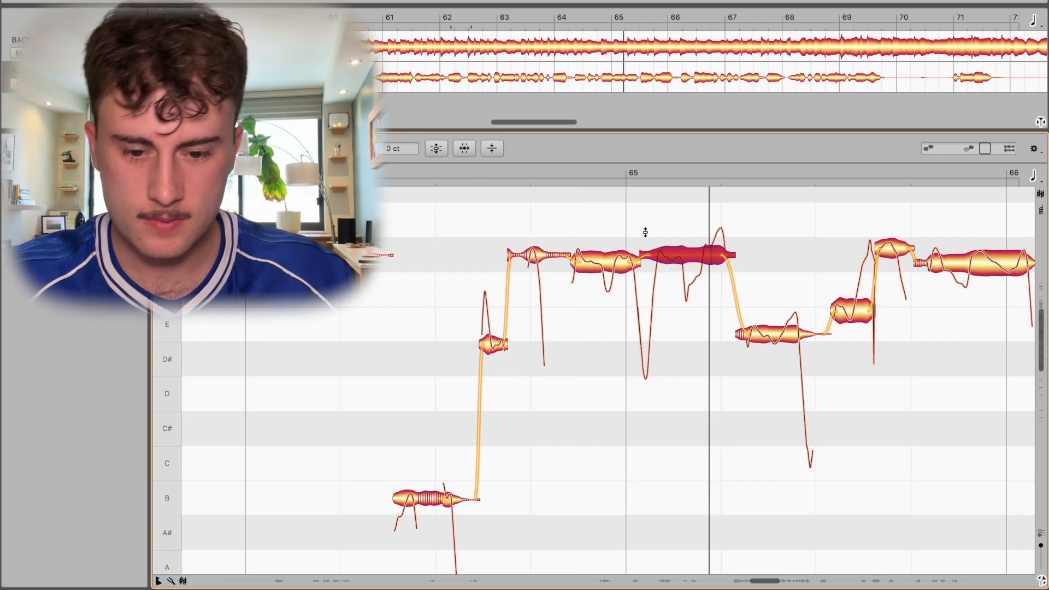
left_click(599, 256)
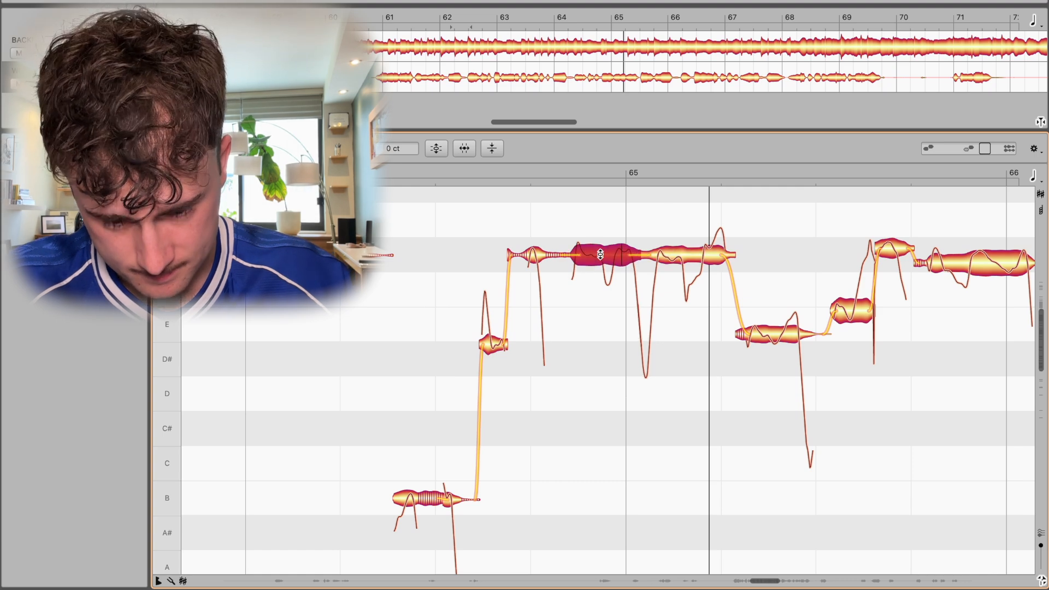
Step: Split the G# note just before bar 69 in two and raise both parts towards the centre of G#
double_click(505, 173)
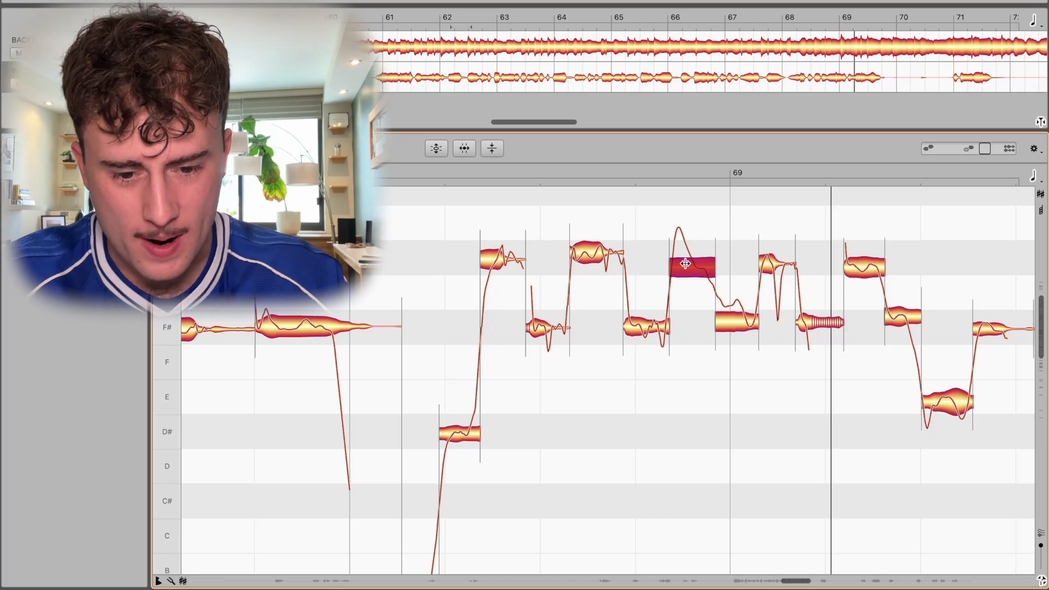
double_click(691, 263)
key("F2")
left_click_drag(678, 236, 702, 256)
left_click(703, 261)
left_click(683, 260)
Step: Play back the phrase leading into bar 69 and fine-tune both parts of the split G# note
double_click(473, 174)
key("space")
left_click_drag(680, 262, 679, 257)
left_click_drag(702, 261, 703, 259)
Step: Split the F# note at the start of bar 69, set its first part to +21 cents and play it back
left_click(732, 316)
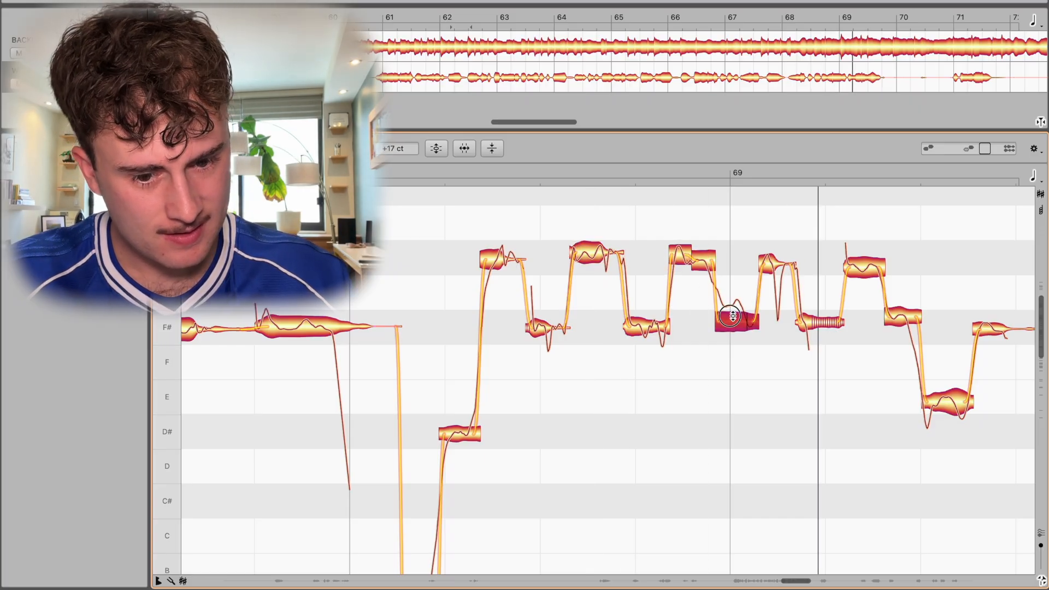
double_click(743, 317)
left_click_drag(730, 306, 732, 323)
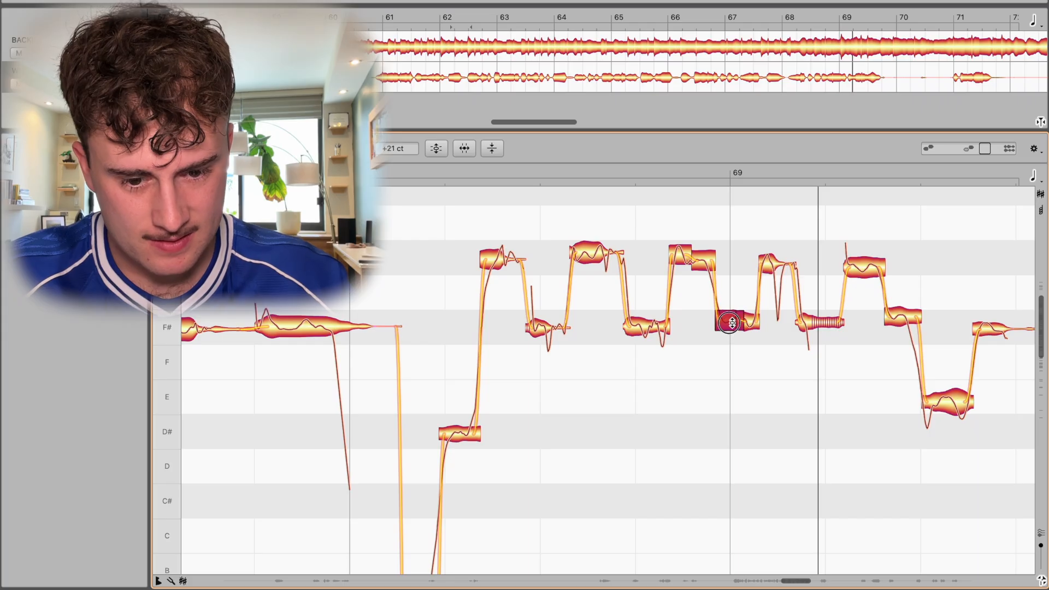
double_click(465, 171)
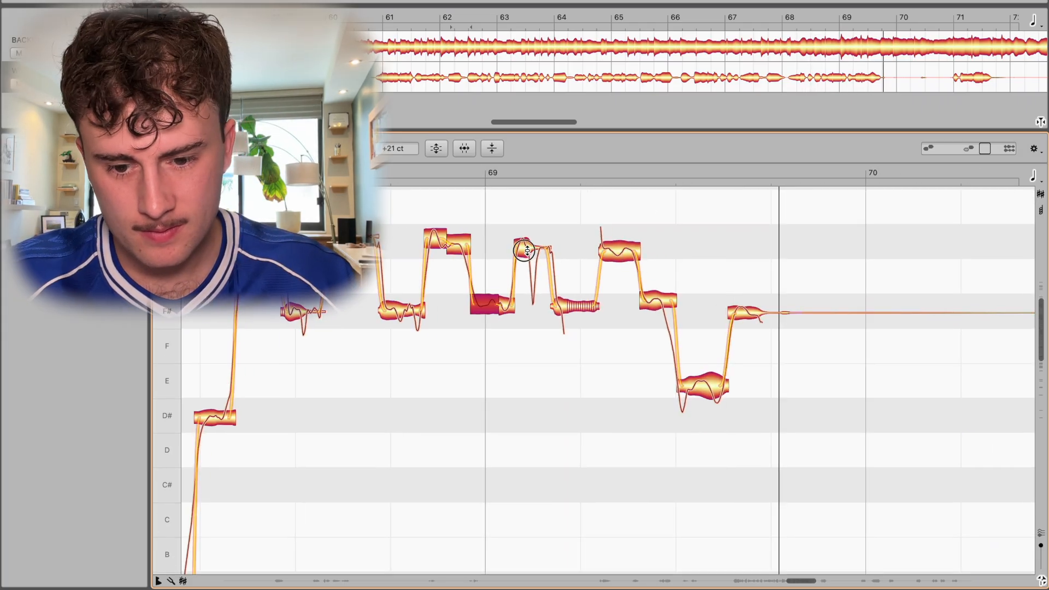
Step: Centre the remaining G#, F# and E notes of bar 69 on their pitches and play the phrase back
left_click(529, 248)
left_click(572, 308)
left_click(611, 251)
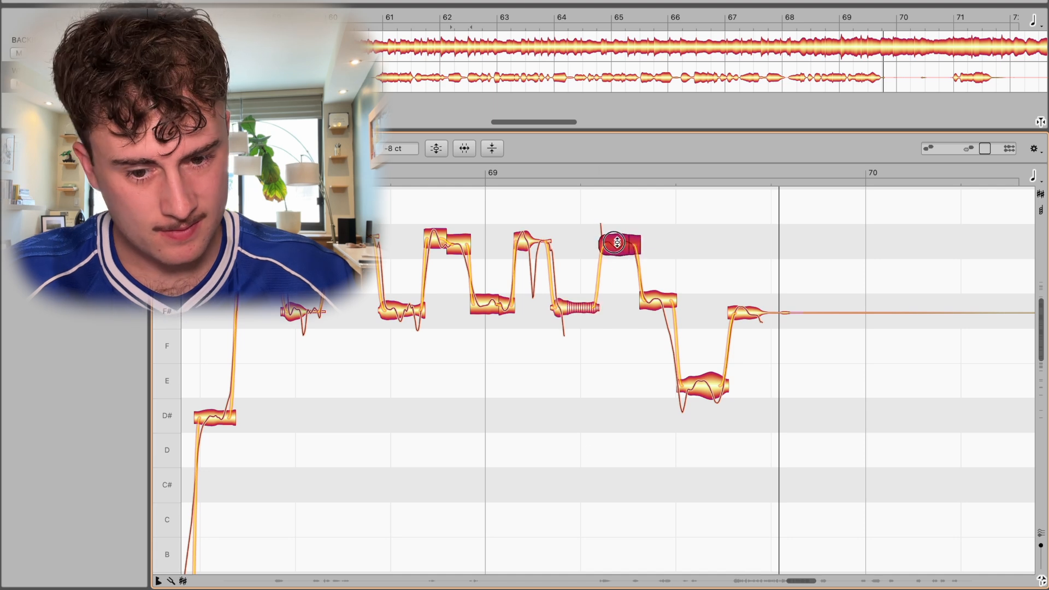
left_click(658, 302)
left_click(709, 382)
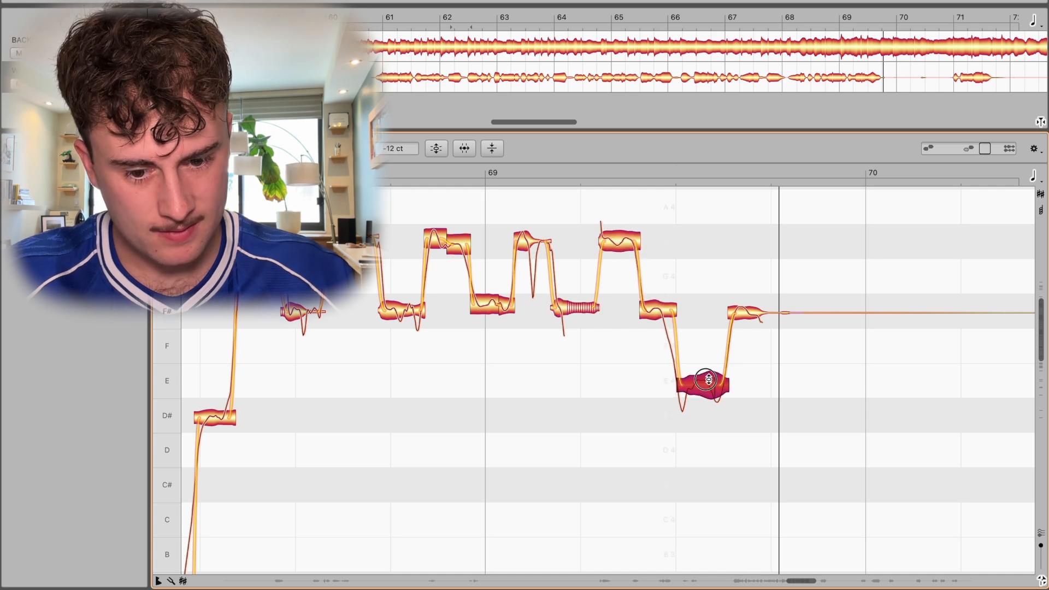
key("Right")
key("space")
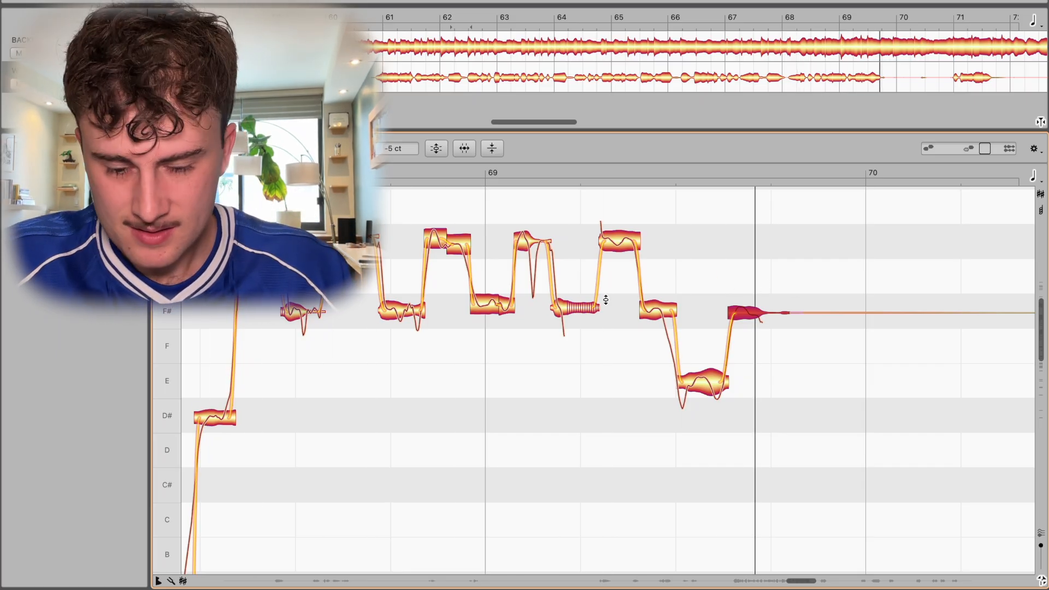
Step: Split the end off the E note before bar 66, raise it onto F# at -23 cents and play it back
left_click_drag(292, 204, 604, 231)
left_click_drag(246, 241, 719, 199)
left_click_drag(229, 218, 492, 205)
left_click_drag(327, 232, 579, 213)
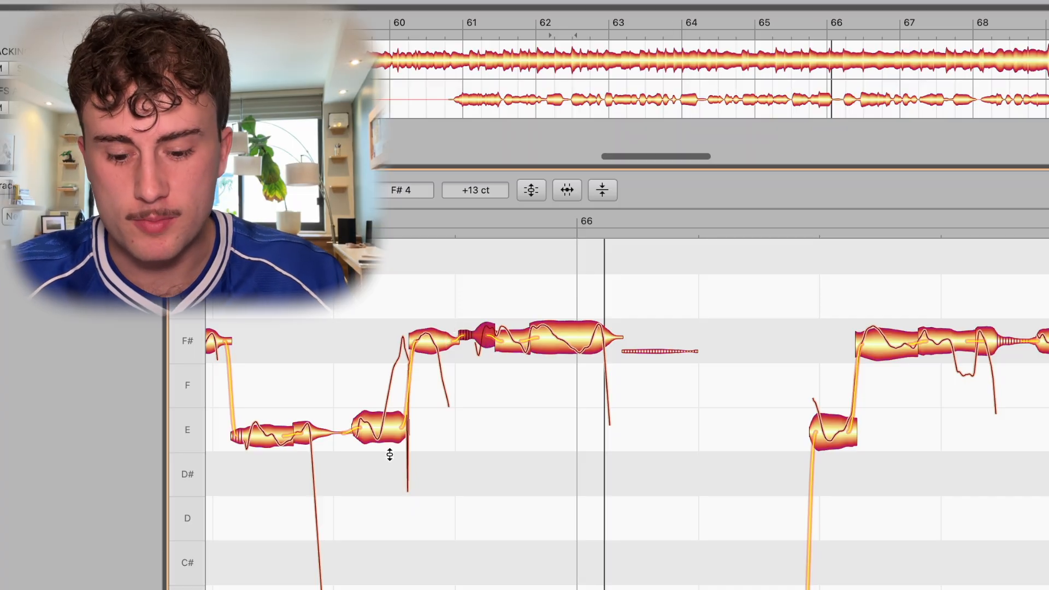
key("F6")
double_click(389, 424)
key("F2")
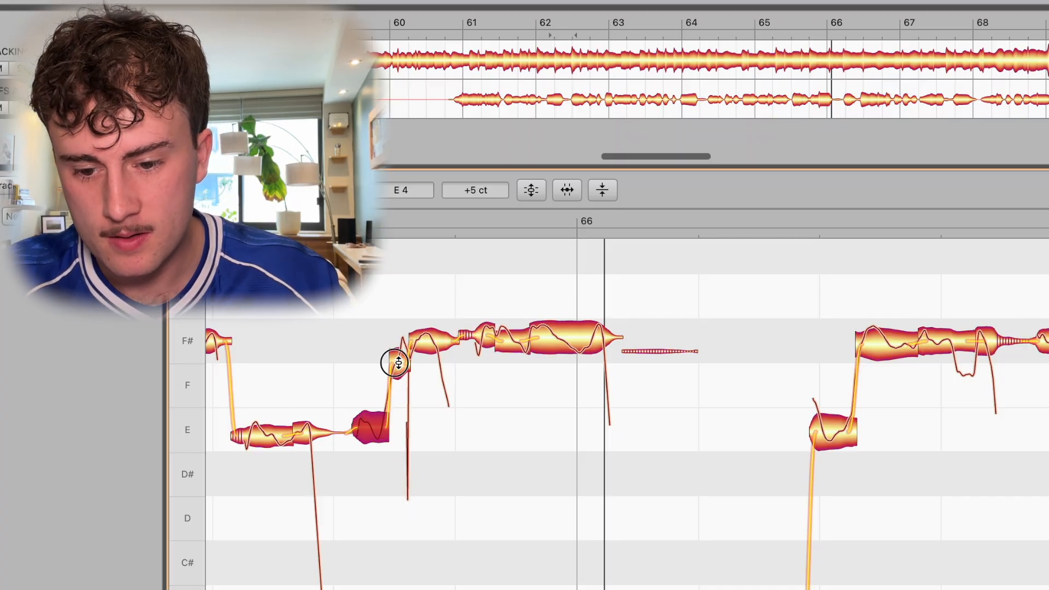
left_click_drag(396, 363, 399, 346)
key("space")
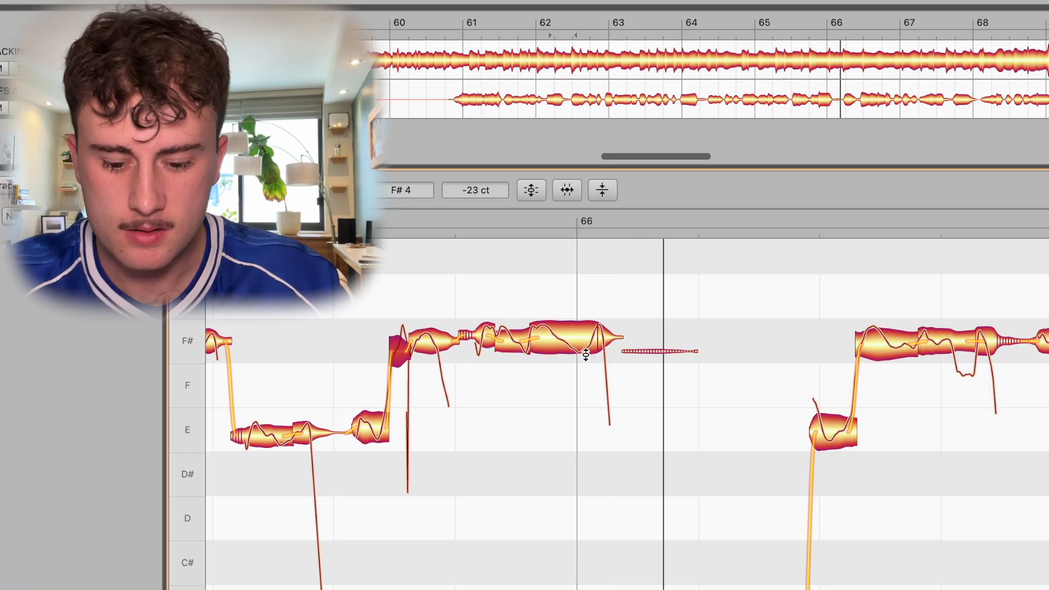
Step: Split the long F# note near bar 66, adjust the pitch of its parts and audition the result
key("F6")
double_click(569, 343)
key("F2")
left_click_drag(550, 330, 590, 340)
left_click(464, 222)
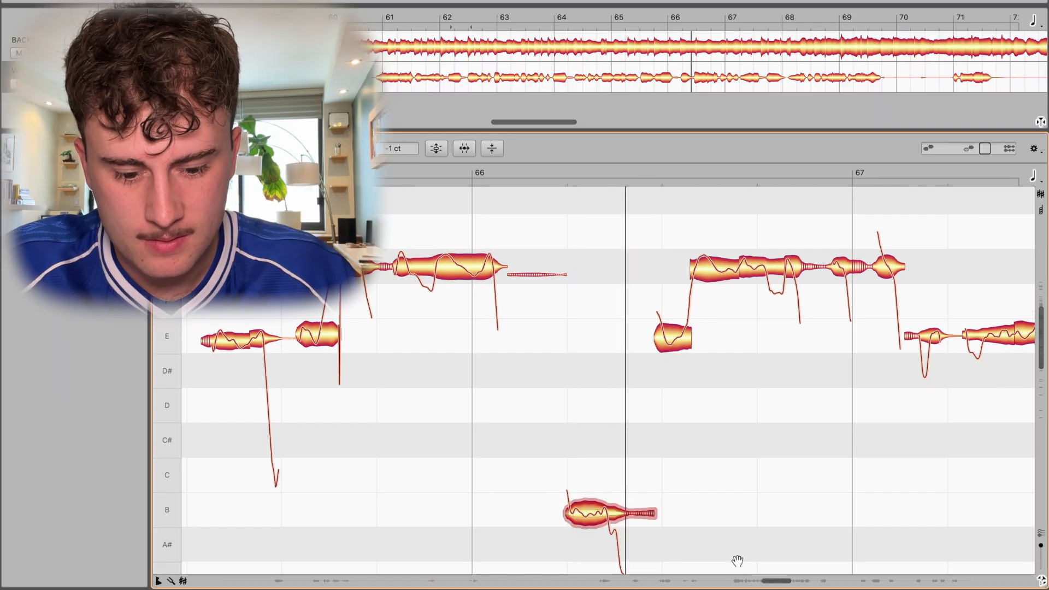
Step: Play back the long F# note around bar 66, split it again earlier and centre the resulting parts on F#
left_click(389, 171)
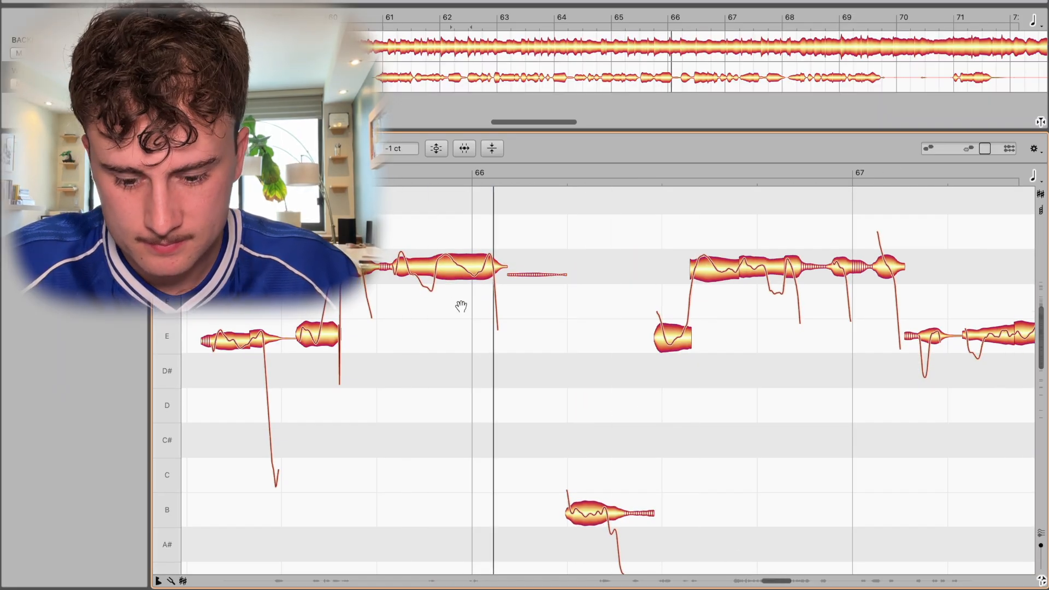
double_click(435, 264)
left_click_drag(412, 267, 414, 280)
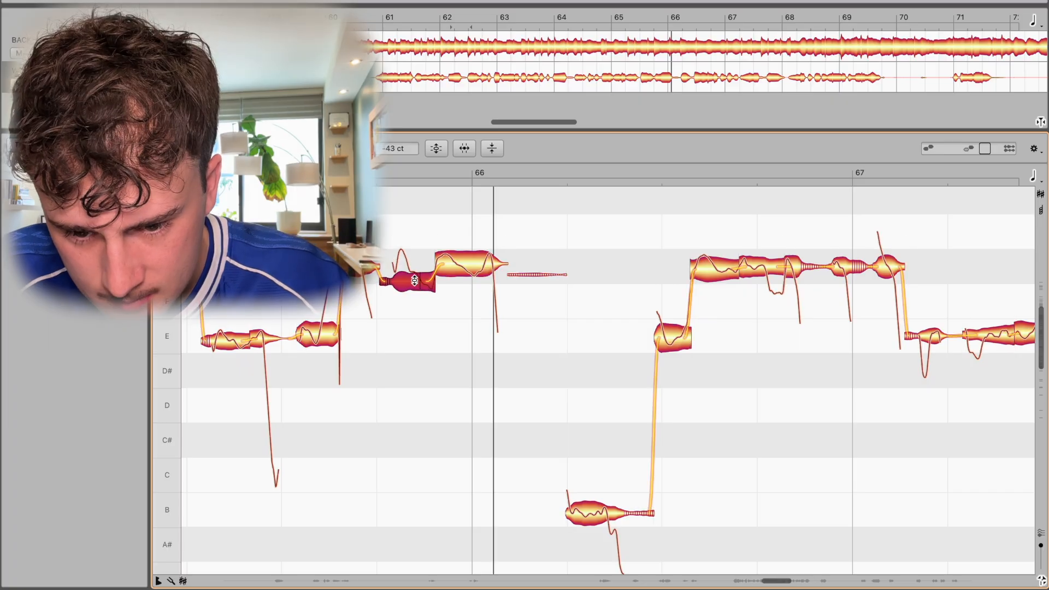
key("F5")
key("F2")
mouse_move(407, 275)
left_mouse_down()
mouse_move(395, 255)
mouse_move(390, 264)
left_mouse_up()
left_click(454, 268)
left_click(428, 268)
left_click(401, 267)
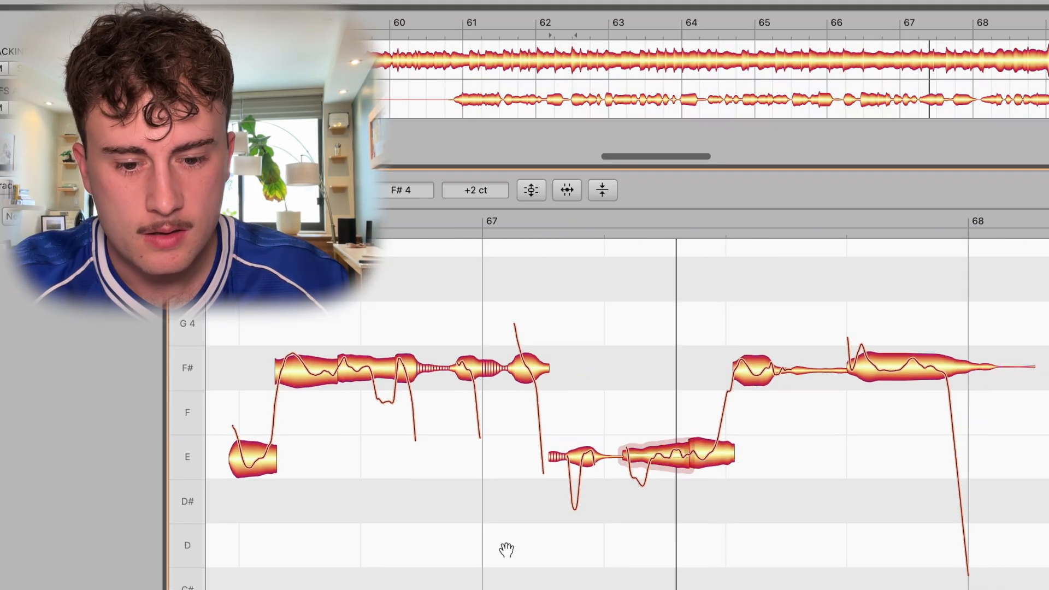
Step: Split the F# note before bar 67, raise its dipping end and compare the edit with the original by playback
key("space")
key("F6")
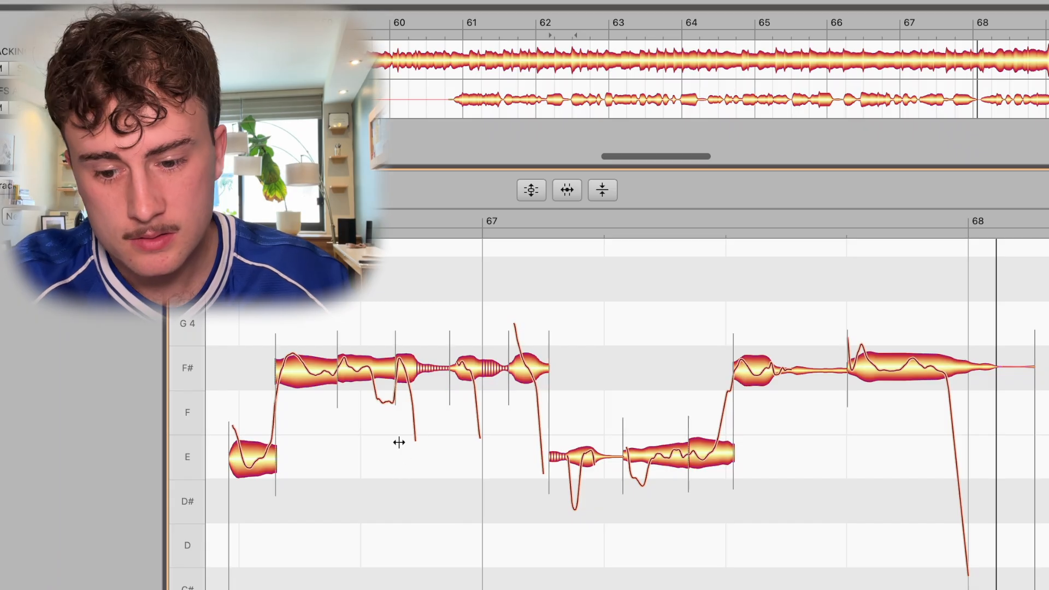
double_click(376, 371)
key("F2")
left_click_drag(384, 404, 383, 388)
key("space")
key("space")
key("super+z")
key("super+z")
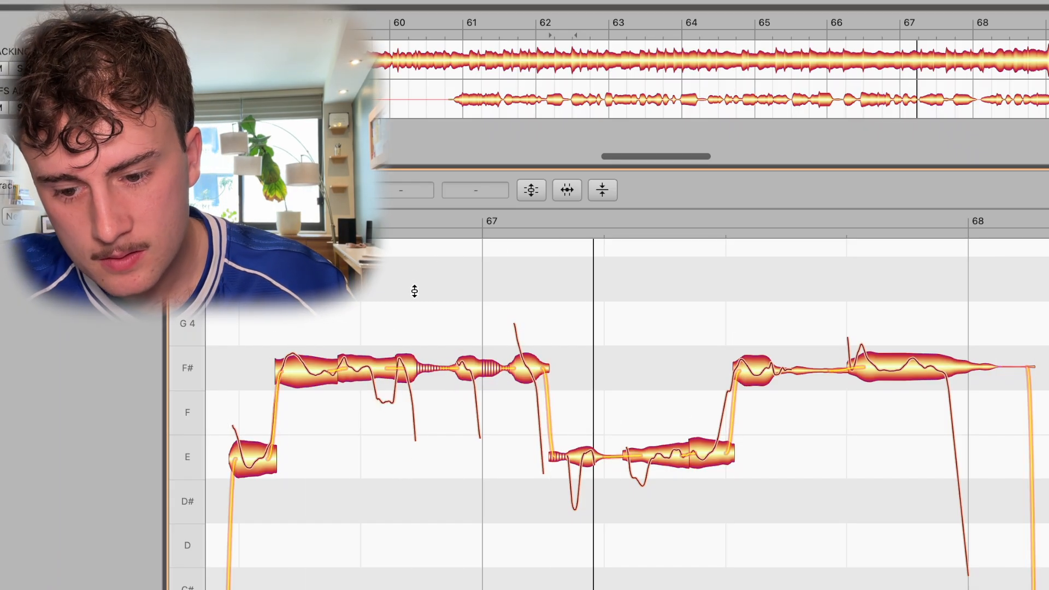
left_click(379, 371)
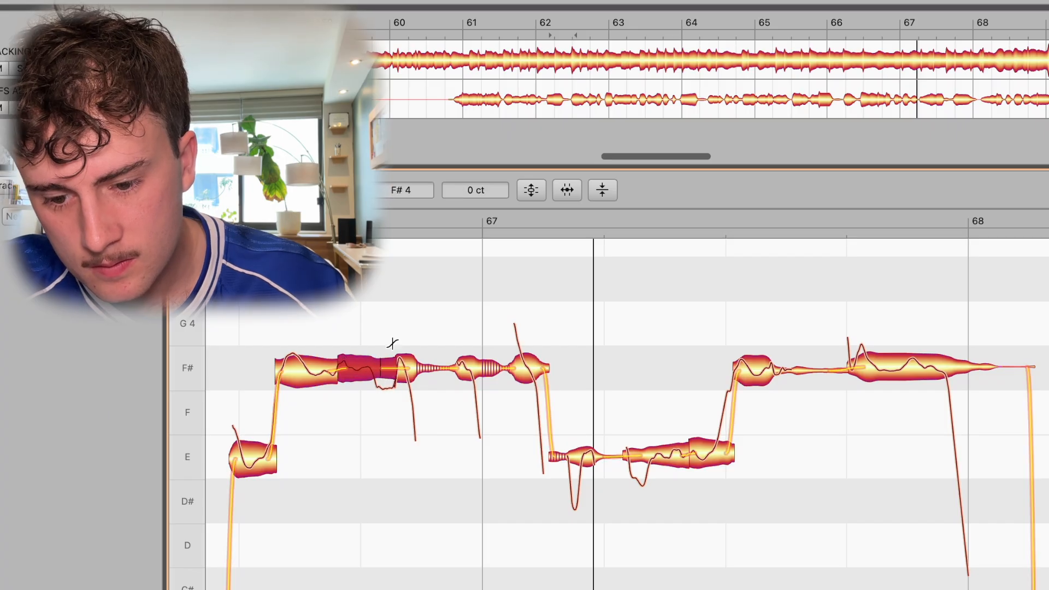
key("space")
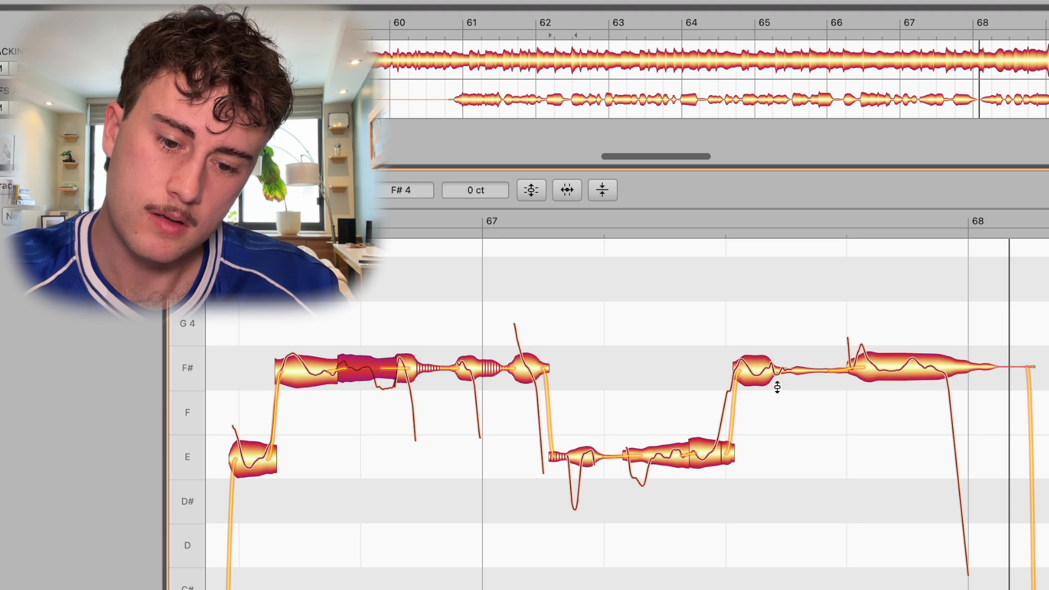
left_click(901, 304)
Step: In bar 7, centre the two E notes, setting the first to -5 cents, and tune the opening D# note to -7 cents
scroll(676, 141, "left", 10)
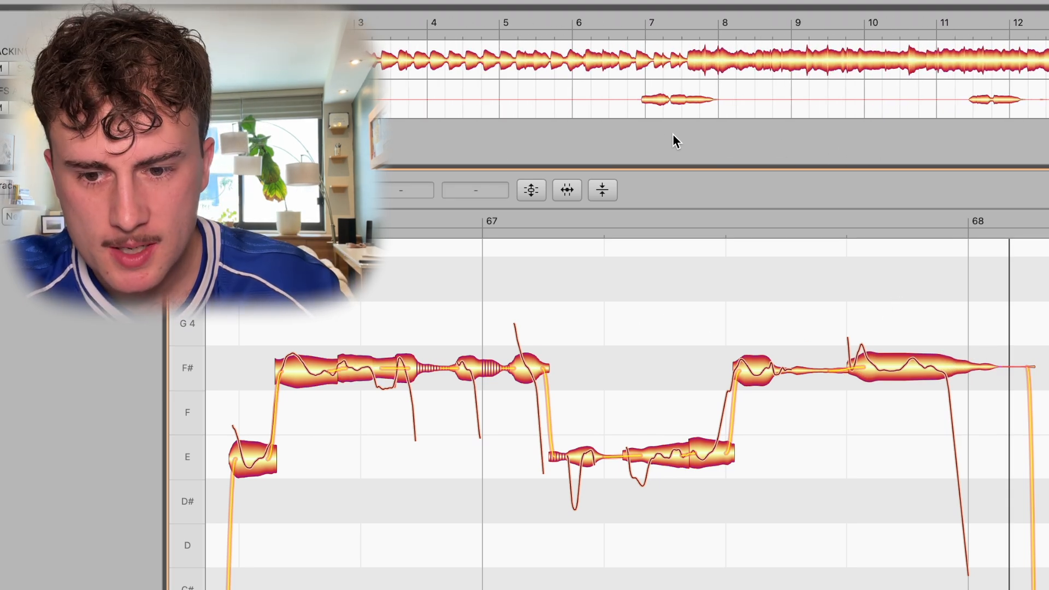
left_click(636, 20)
scroll(618, 363, "down", 5)
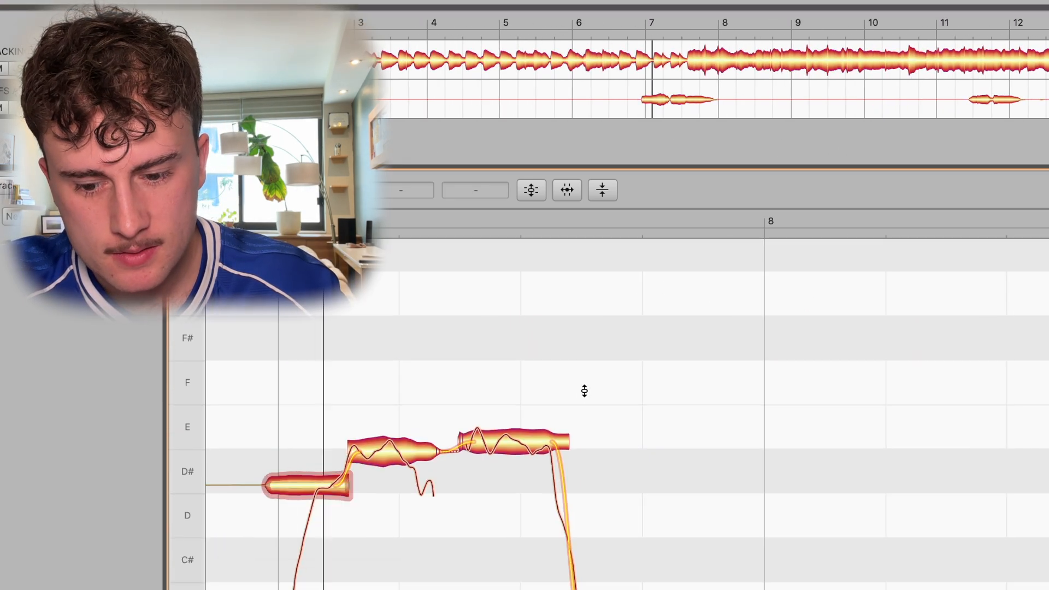
left_click_drag(403, 370, 404, 347)
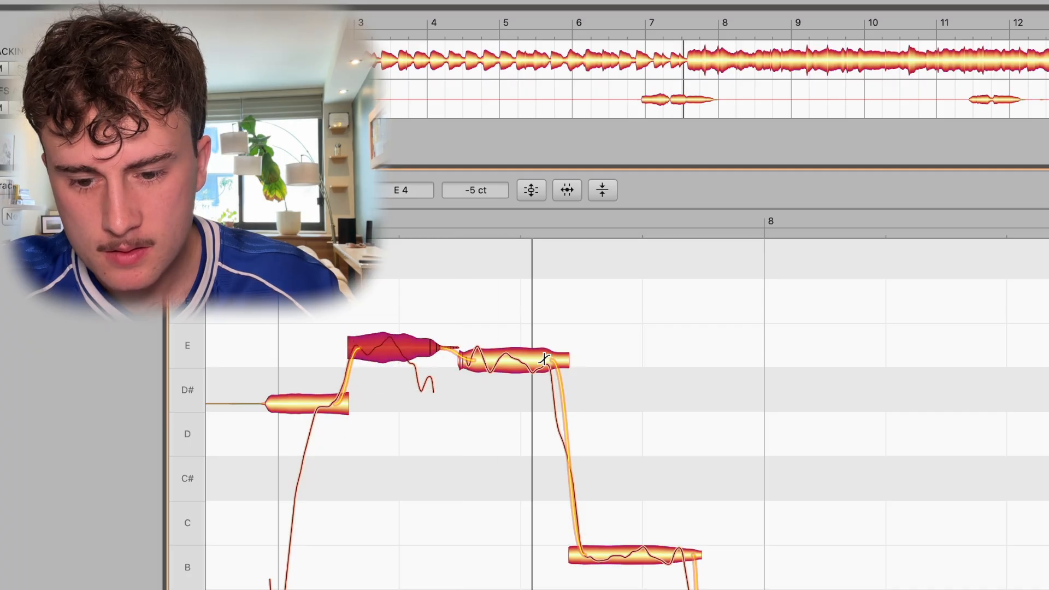
left_click_drag(564, 358, 564, 345)
left_click_drag(310, 407, 306, 397)
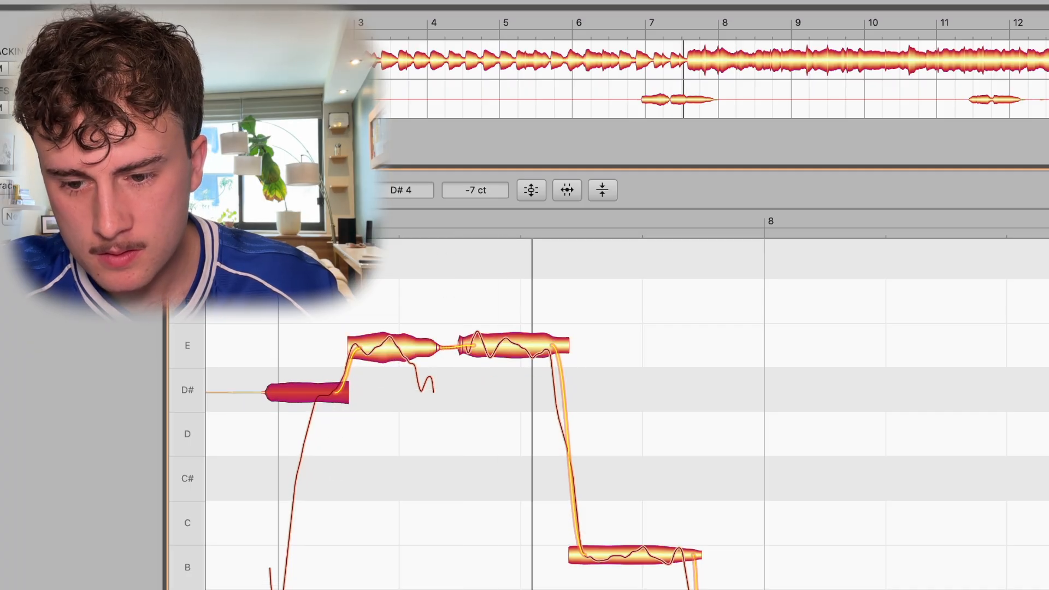
Step: Split the end off the first E note in bar 7, lower it onto D# and play it back
left_click(477, 447)
double_click(413, 351)
left_click_drag(425, 351, 435, 403)
left_click_drag(460, 227, 583, 231)
left_click(561, 394)
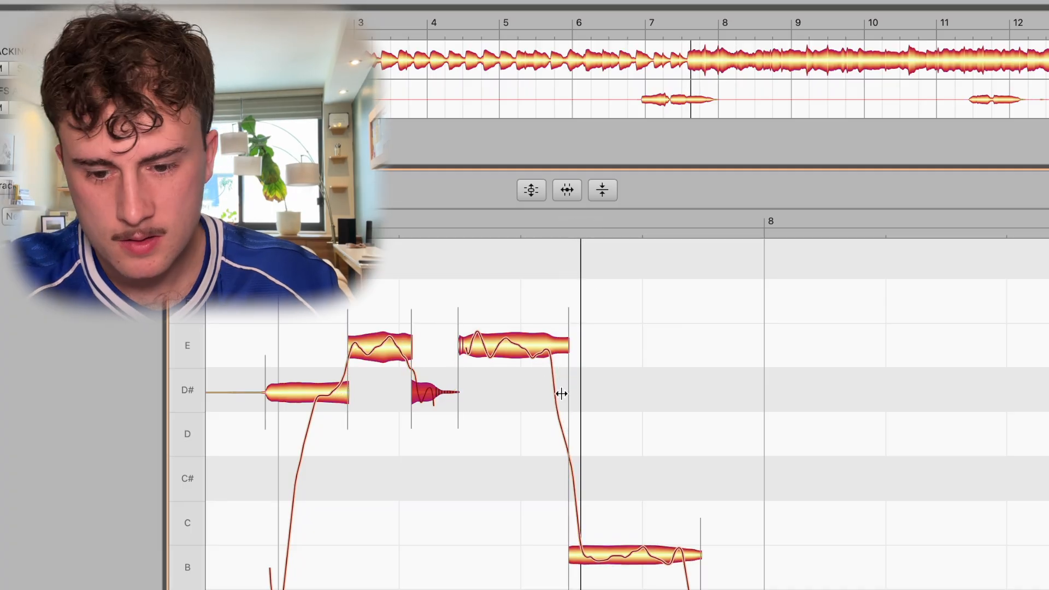
Step: Split the end off the second E note in bar 7, lower it onto D# at 0 cents and play the phrase back
double_click(528, 345)
left_click_drag(544, 346, 544, 390)
key("space")
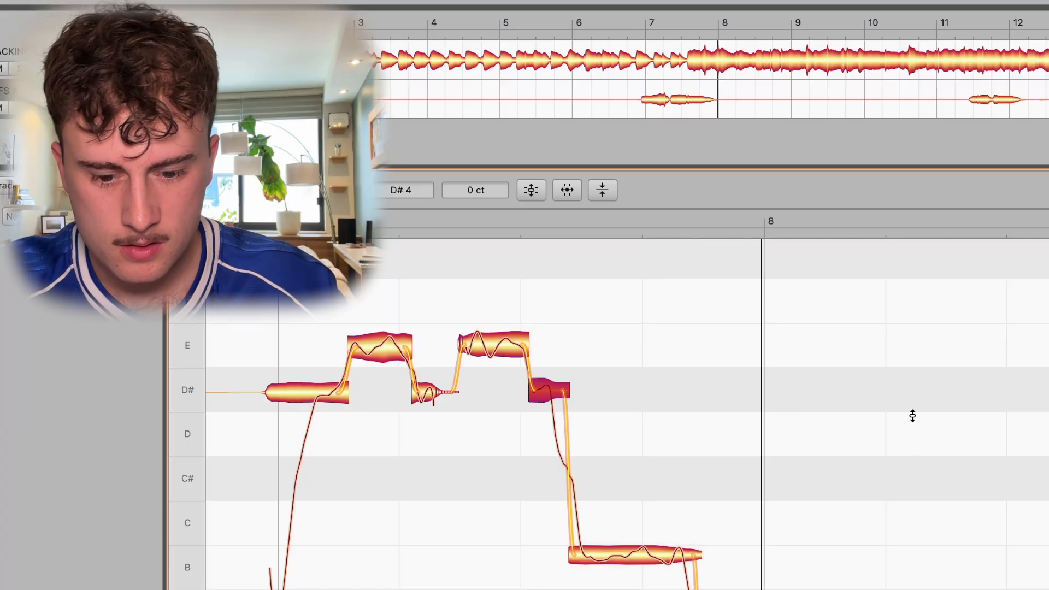
left_click(628, 558)
left_click(575, 224)
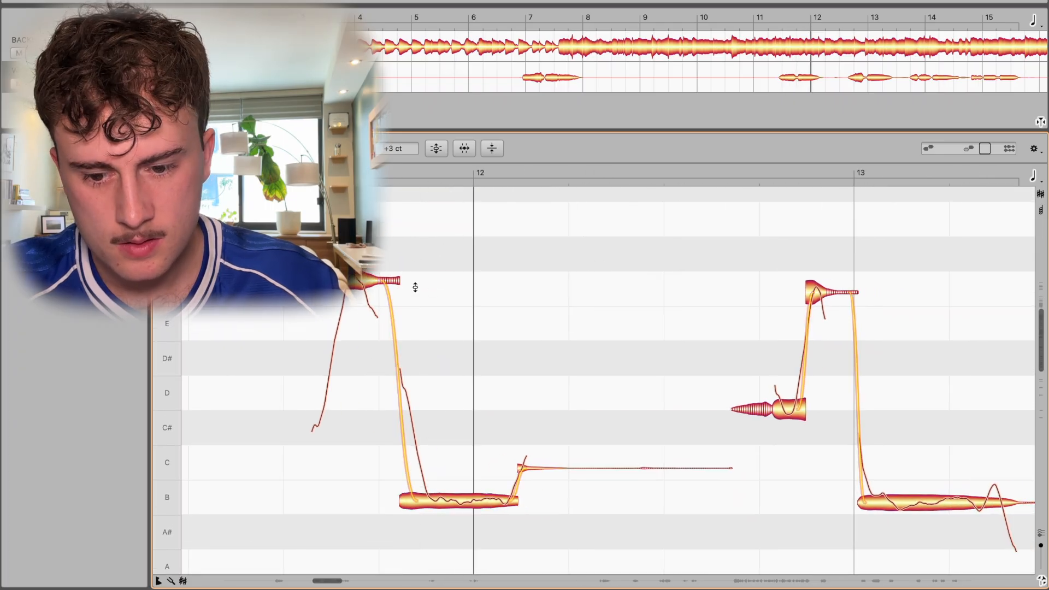
Step: Lower the high notes before bars 12 and 13 onto E, set the note between them to D at -4 cents, and centre the B notes
left_click(358, 286)
left_click_drag(358, 289, 351, 329)
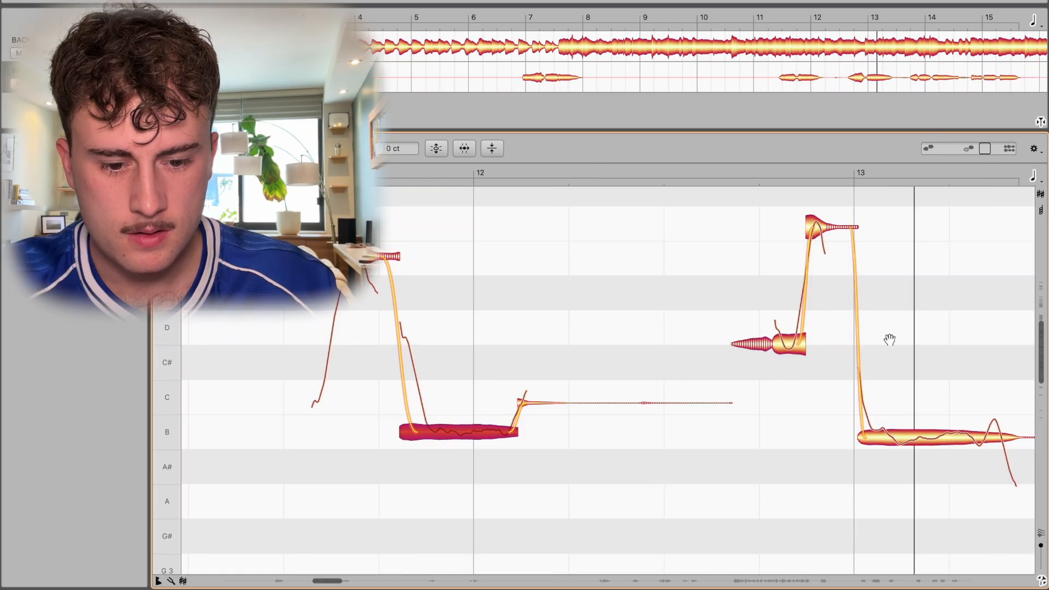
left_click_drag(785, 344, 781, 329)
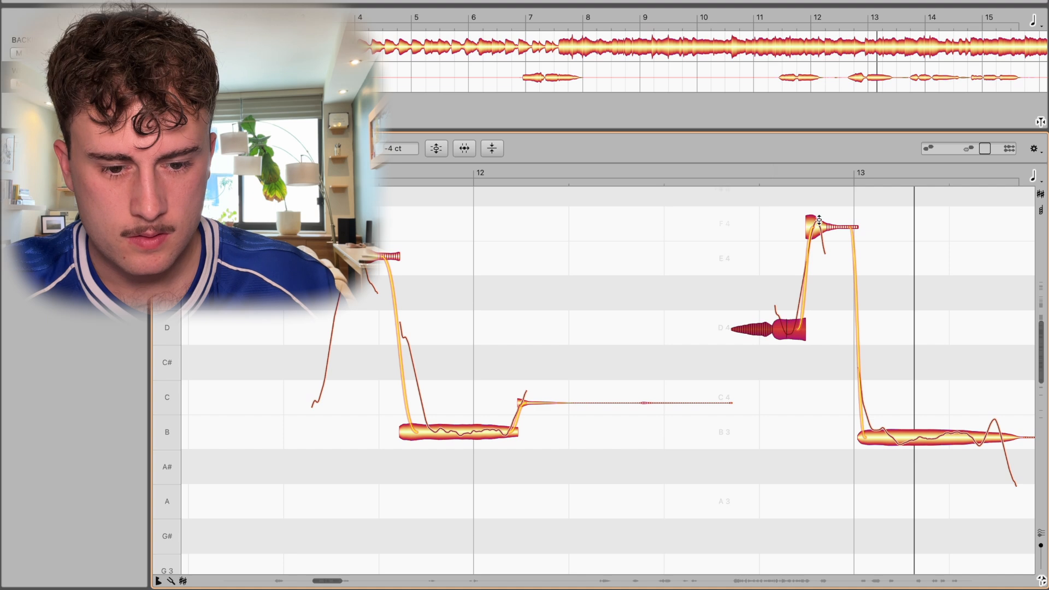
left_click_drag(818, 218, 819, 221)
left_click(449, 448)
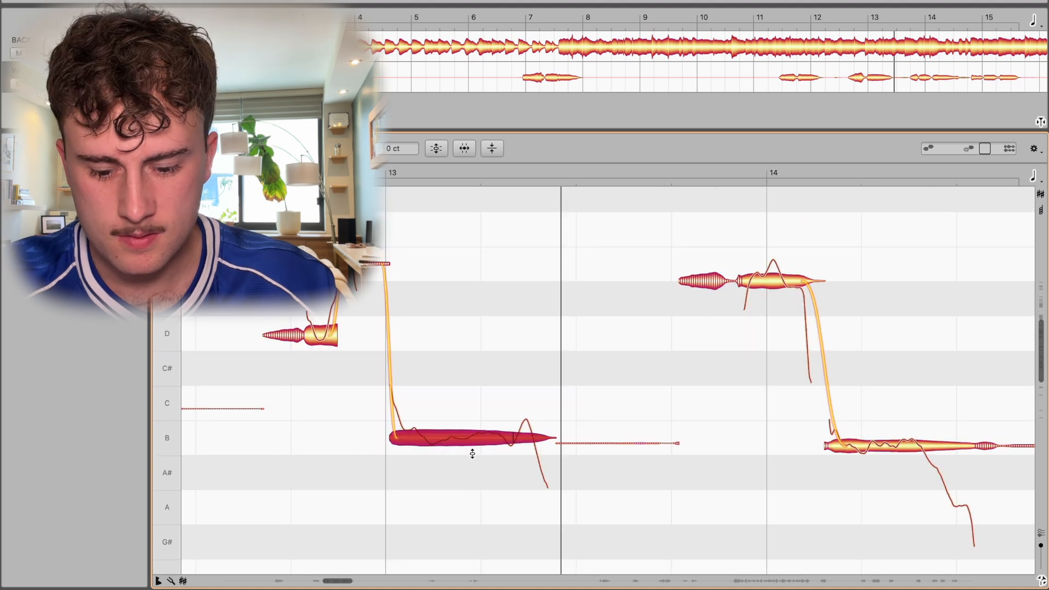
Step: Split off the beginning of the B note in bar 13, set it to -2 cents and play it back
key("F6")
double_click(423, 438)
key("F2")
left_click_drag(417, 433, 416, 441)
key("space")
scroll(439, 257, "up", 4)
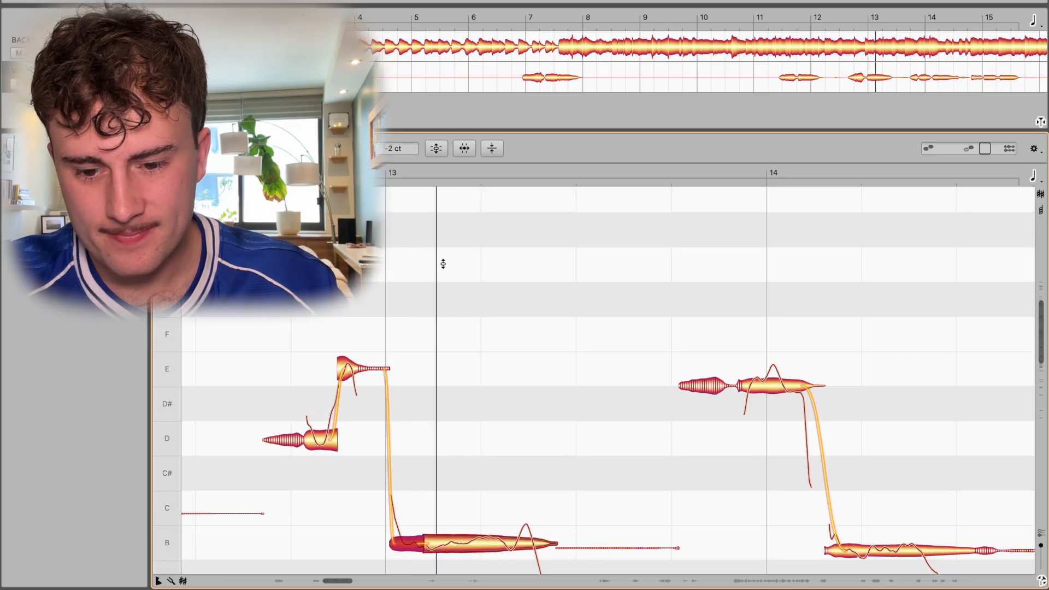
Step: Split the note between E and D# at the start of bar 14 and raise its first part onto E
left_click_drag(793, 316, 513, 291)
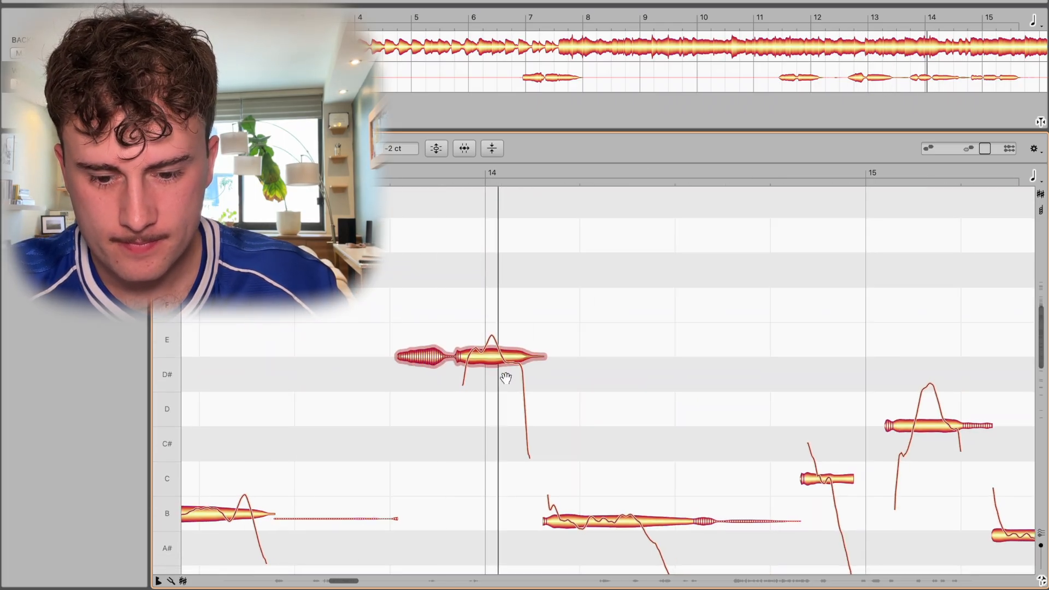
scroll(516, 385, "down", 5)
scroll(514, 355, "up", 3)
key("F6")
left_click(485, 273)
double_click(485, 273)
key("F2")
left_click_drag(499, 280, 440, 260)
Step: Split the remaining part at bar 14 again, tune the short middle piece to E, lower the end onto D# and play back
key("F6")
double_click(499, 272)
key("F2")
left_click(493, 253)
left_click_drag(481, 175, 511, 175)
left_click_drag(512, 271, 511, 291)
left_click(444, 180)
key("space")
key("space")
Step: Centre the long B note in bar 14 at 0 cents, split off its beginning and set that part to -3 cents
double_click(592, 441)
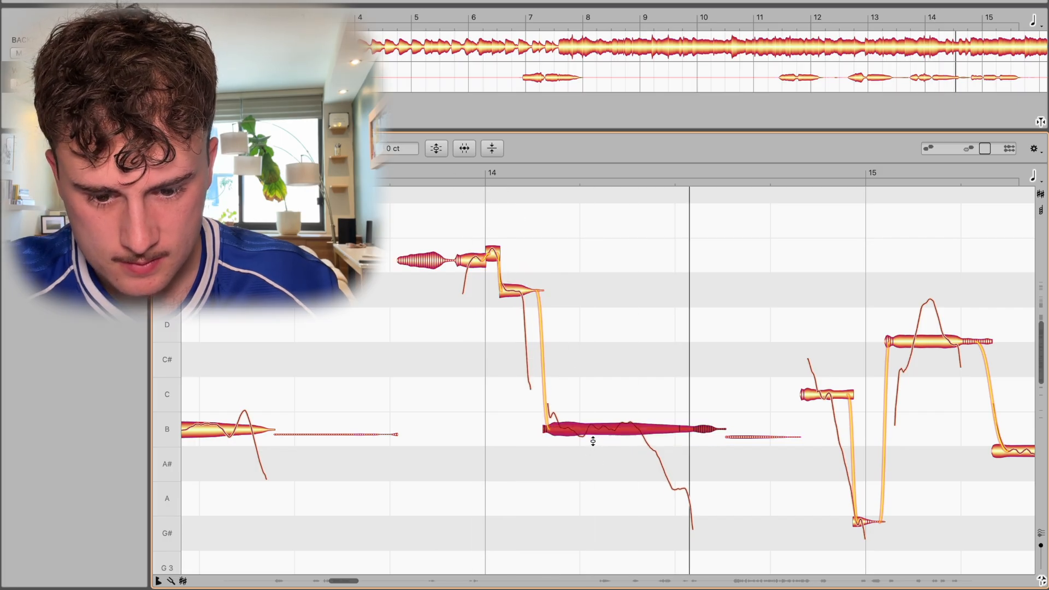
key("F5")
double_click(565, 429)
key("F2")
left_click_drag(557, 421, 557, 428)
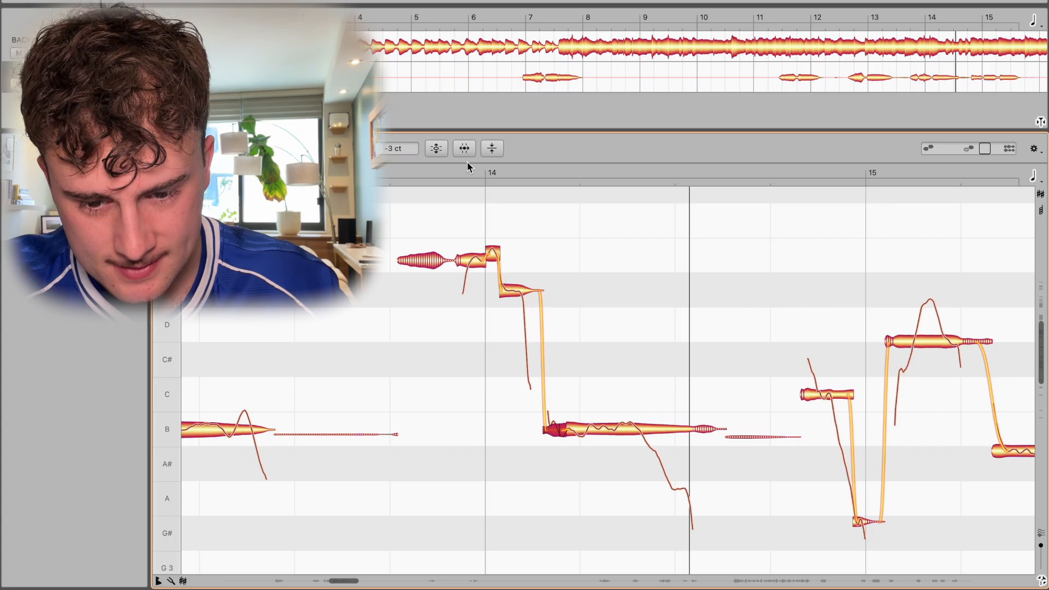
Step: Fine-tune the C note just before bar 15 to +1 cent and play the passage back
left_click_drag(644, 244, 473, 278)
left_click(551, 394)
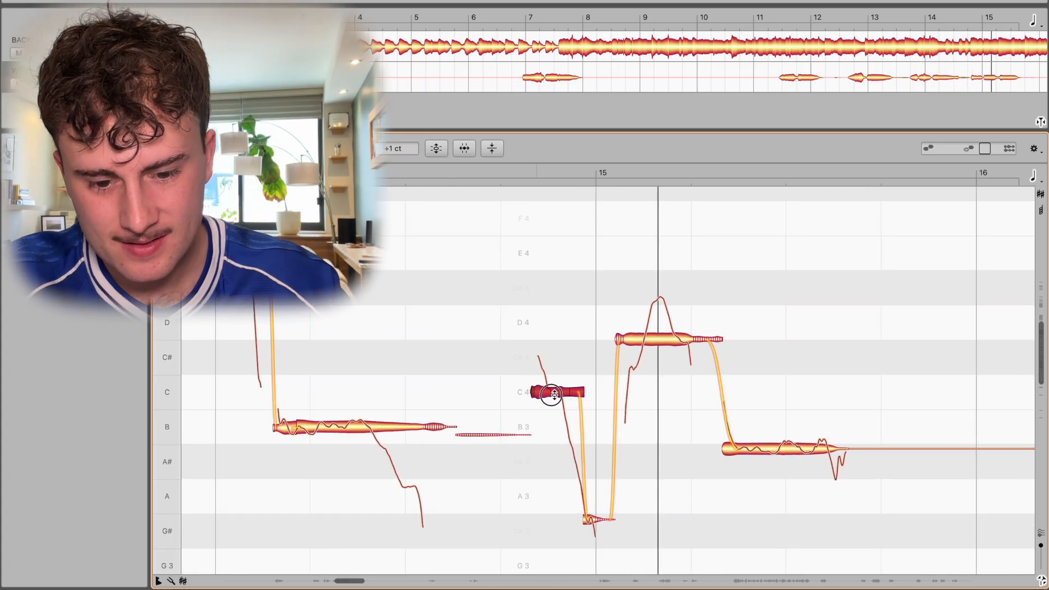
double_click(513, 172)
Step: Lower the C note before bar 15 onto B, tune the short low note to G# +12 cents and raise the next note to D# -15 cents
left_click(927, 147)
left_click_drag(548, 394, 576, 462)
left_click_drag(596, 522, 596, 529)
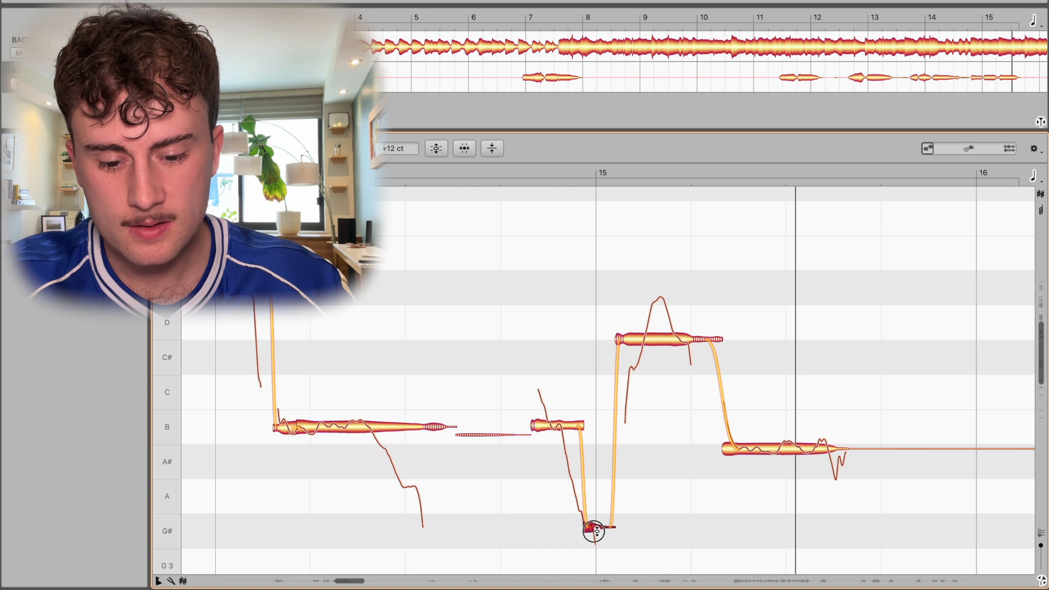
left_click_drag(684, 350, 684, 304)
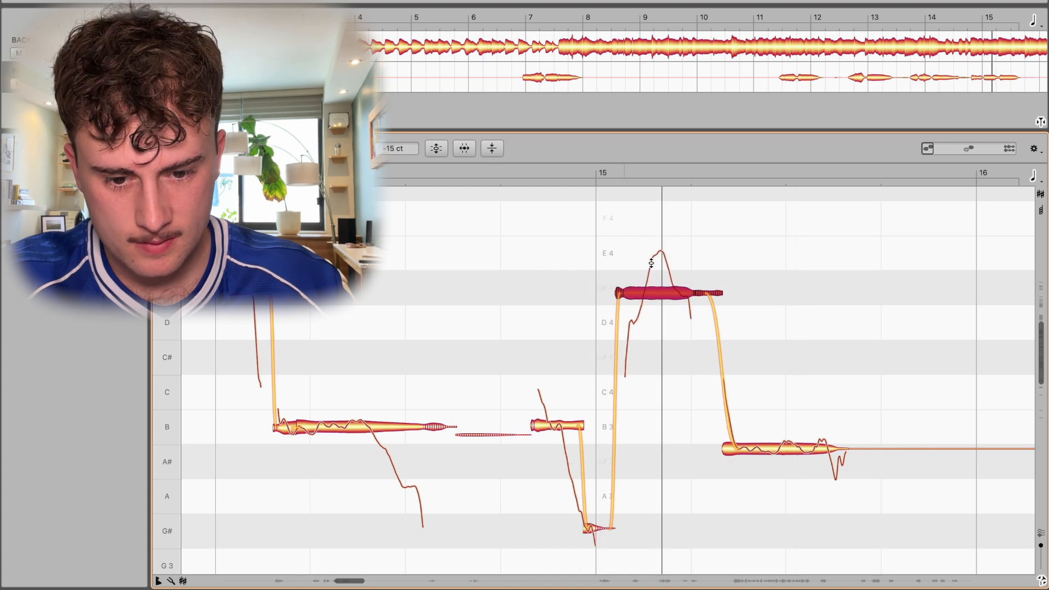
Step: Raise the last note in bar 15 from A# onto B at -6 cents, adjust the playback balance and play the passage back
double_click(553, 185)
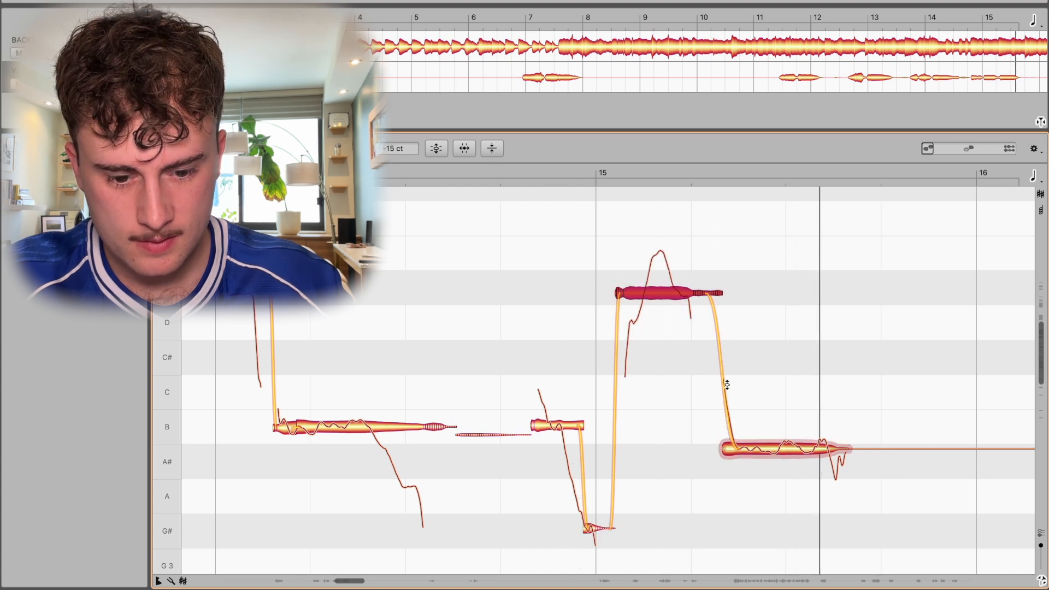
left_click_drag(760, 448, 762, 429)
left_click(972, 149)
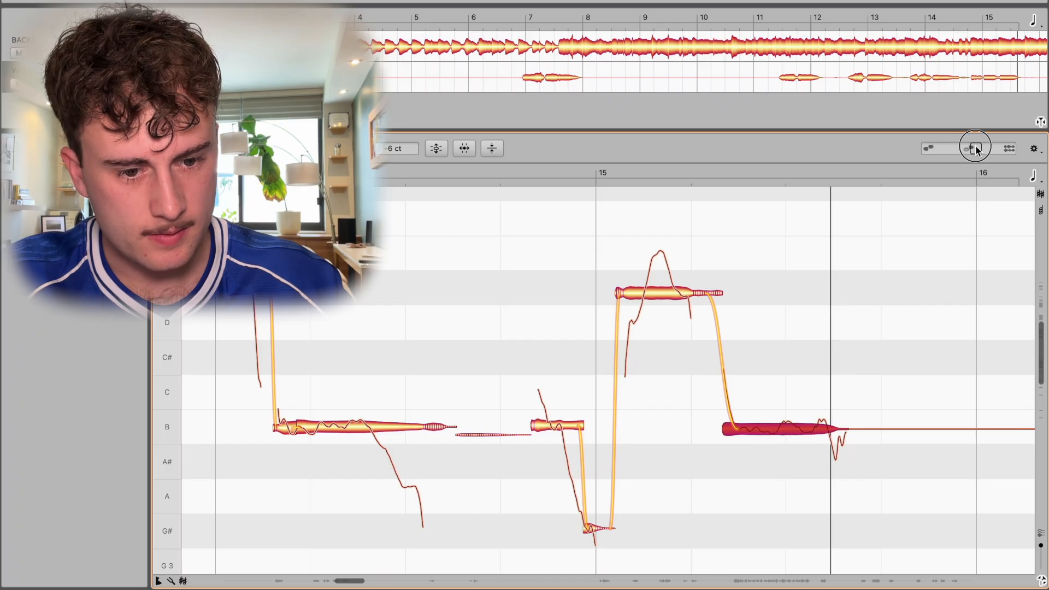
left_click(518, 172)
left_click_drag(980, 149, 982, 149)
key("space")
Step: Look over the next vocal phrase in bar 25, covering its short E note and its longer A note
left_click_drag(951, 304, 800, 309)
left_click_drag(864, 297, 524, 321)
left_click_drag(833, 308, 548, 291)
left_click_drag(800, 304, 546, 303)
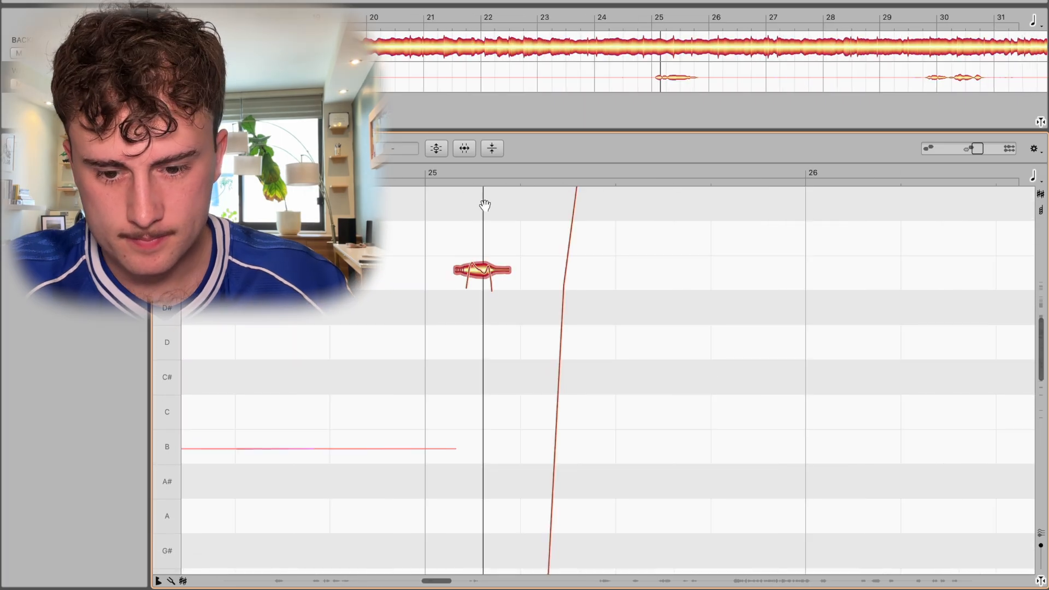
left_click_drag(485, 204, 485, 501)
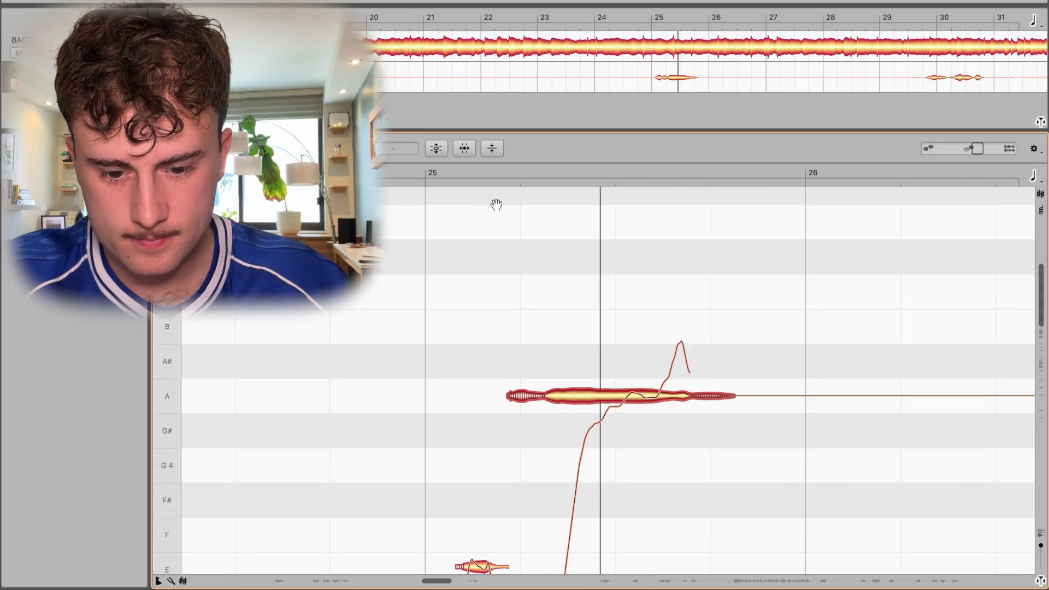
scroll(508, 224, "down", 3)
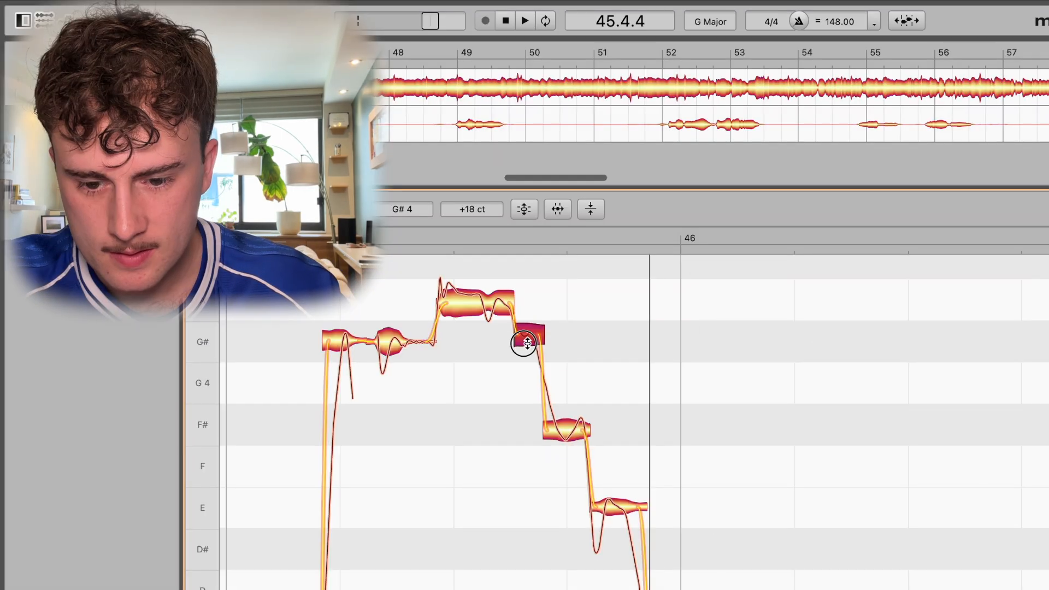
Step: Tune the short split-off G# note in bar 45 to +3 cents, comparing it with the unsplit version by undoing and redoing
left_click_drag(525, 342, 537, 351)
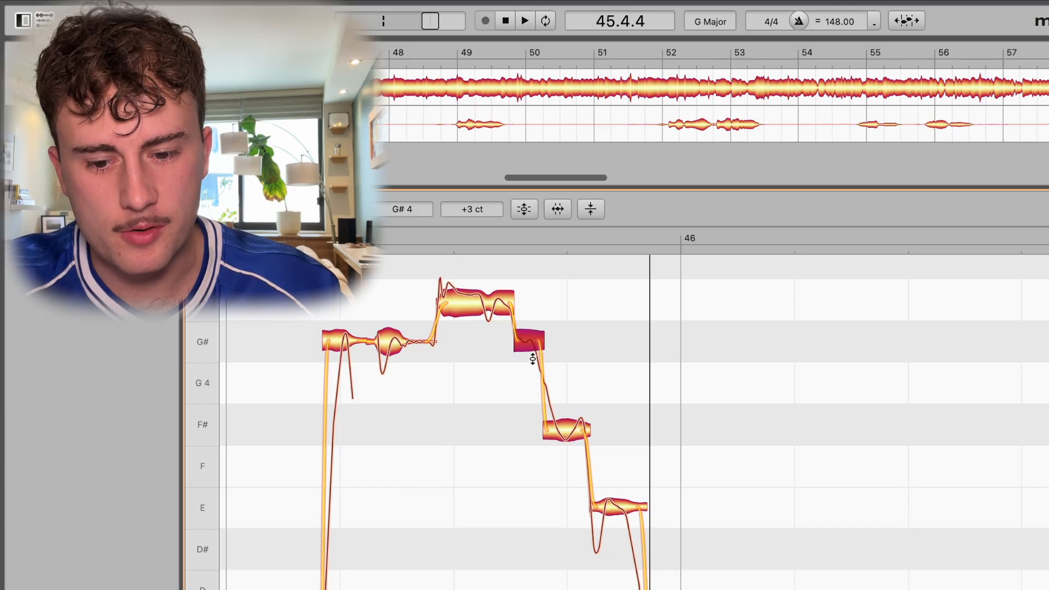
key("super+z")
key("super+z")
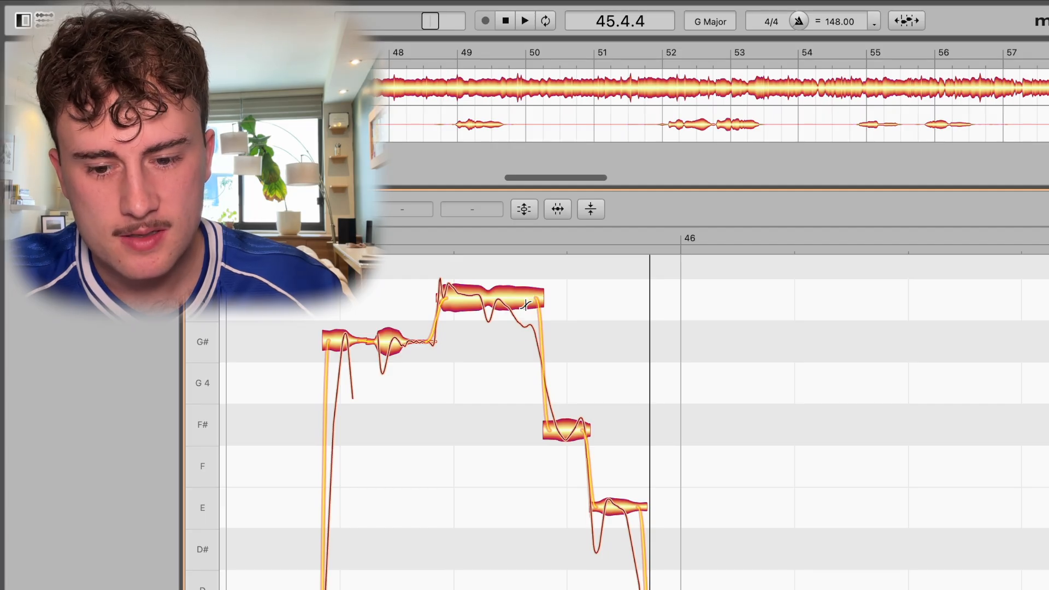
key("super+shift+z")
key("super+shift+z")
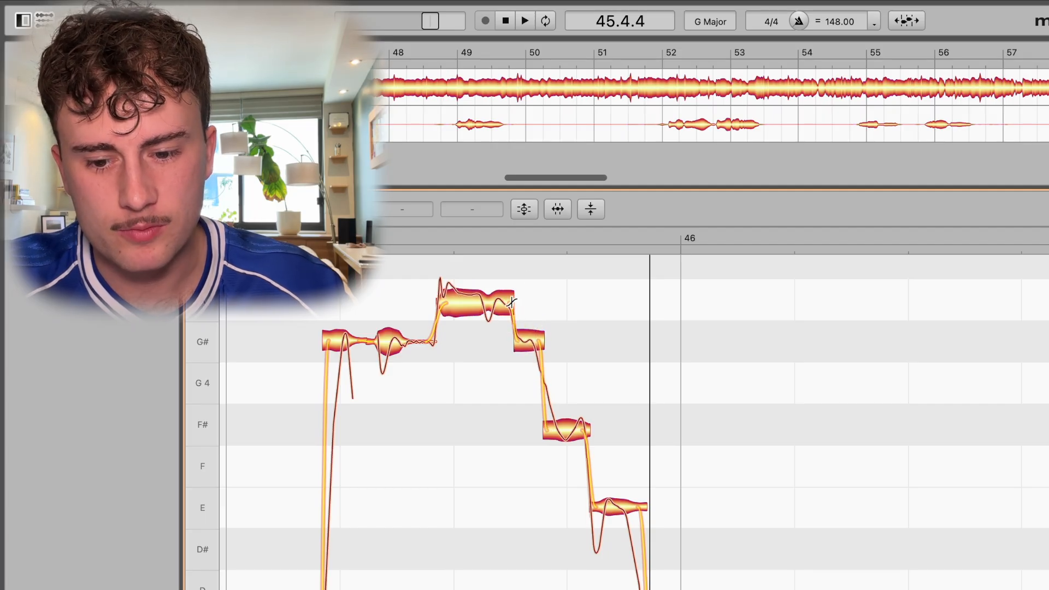
key("super+shift+z")
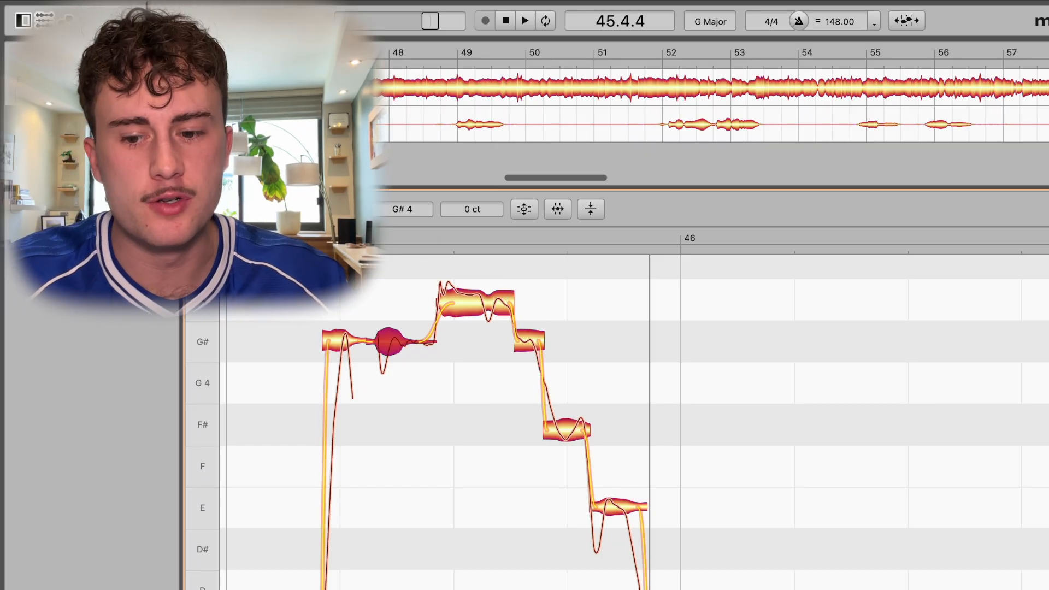
Step: Play the bar 45 phrase back from position 45.3.1
left_click(460, 239)
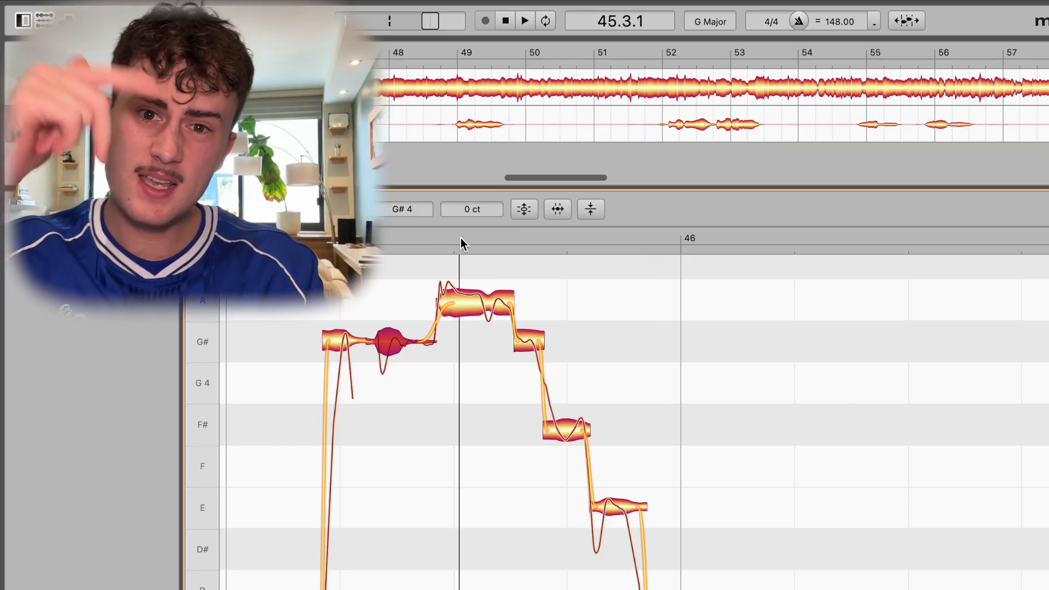
key("space")
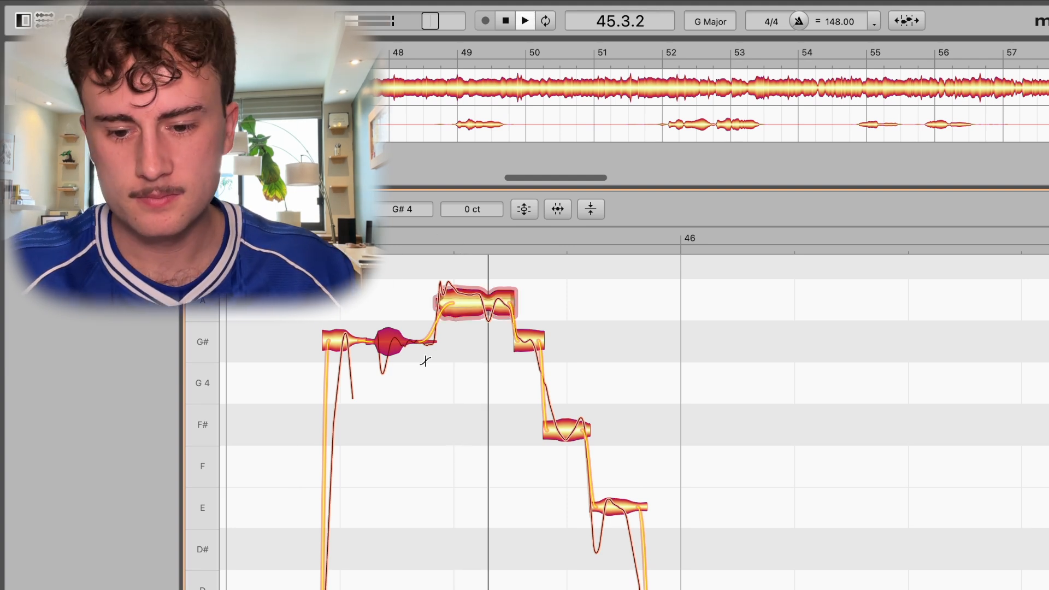
key("space")
Step: Tune the long note running into bar 46 to B at -2 cents and place the playhead before the F# note
scroll(623, 495, "down", 3)
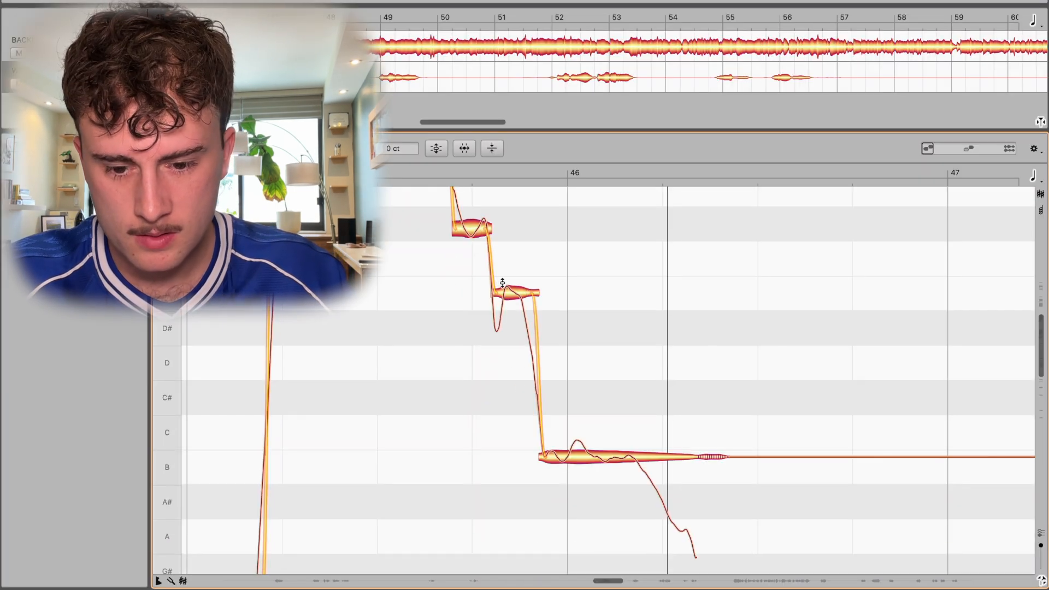
left_click(488, 229)
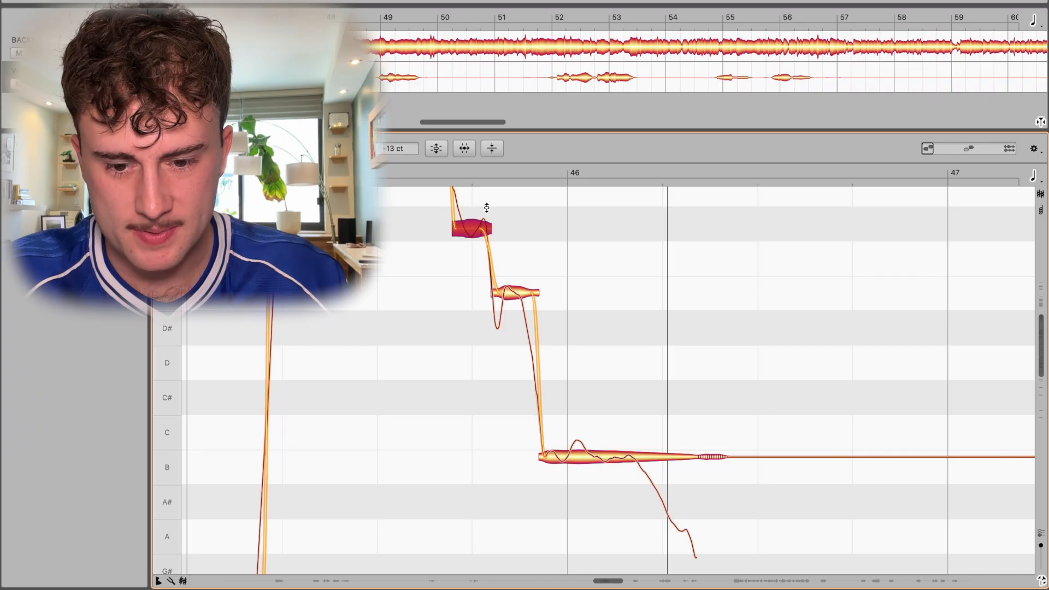
left_click_drag(587, 462, 582, 468)
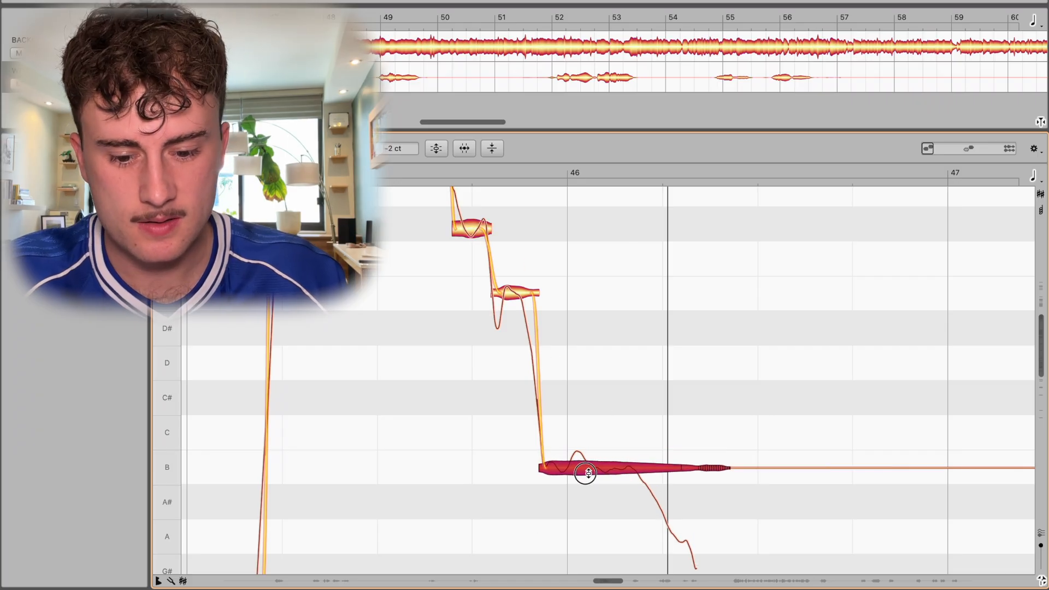
left_click(435, 172)
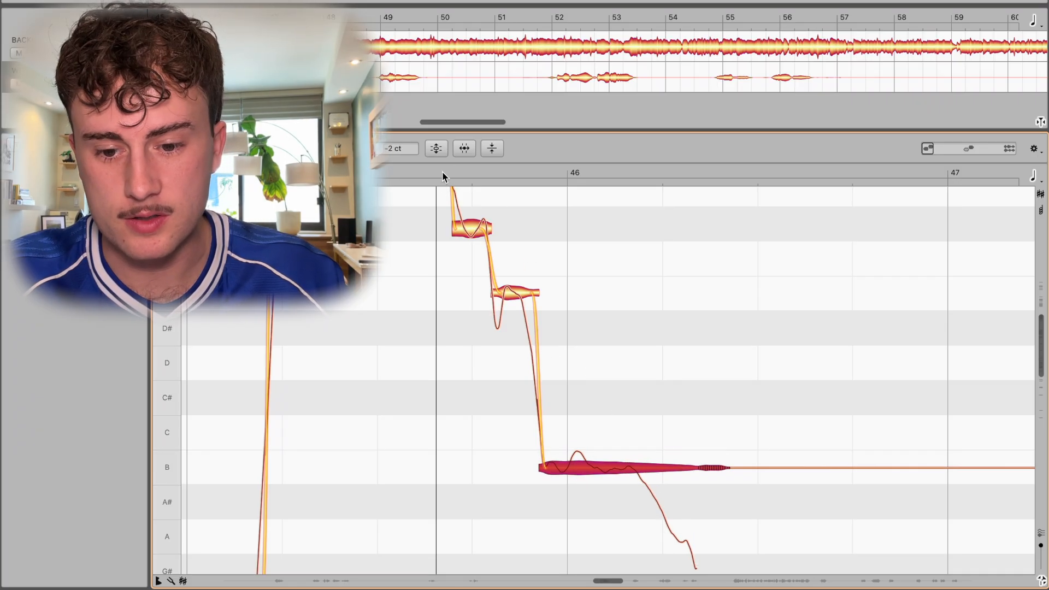
Step: Split the first note of the bar 52 phrase in two and lower both parts onto E
scroll(694, 330, "down", 3)
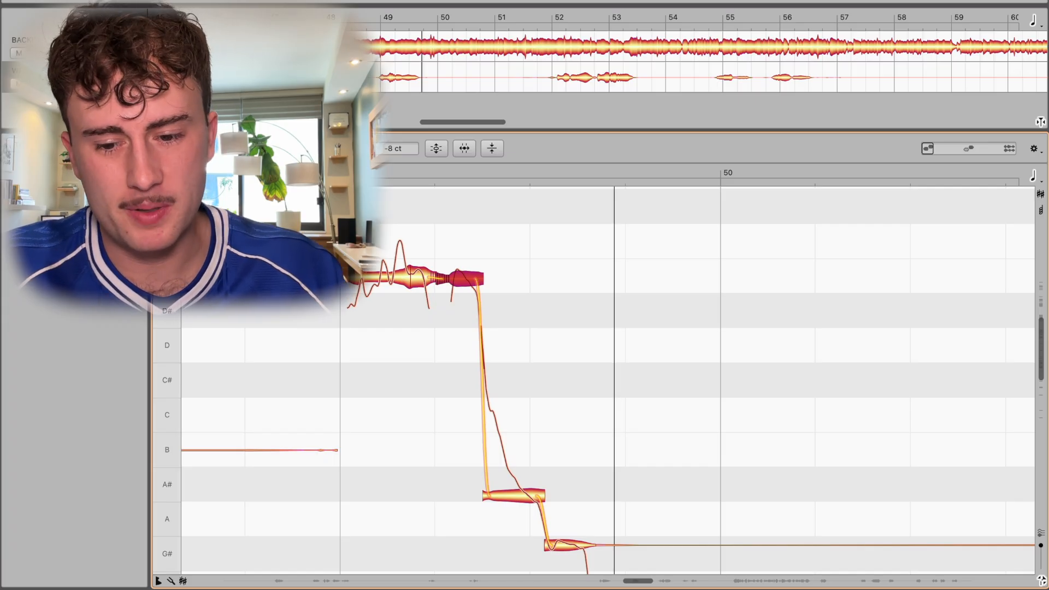
left_click_drag(531, 247, 487, 218)
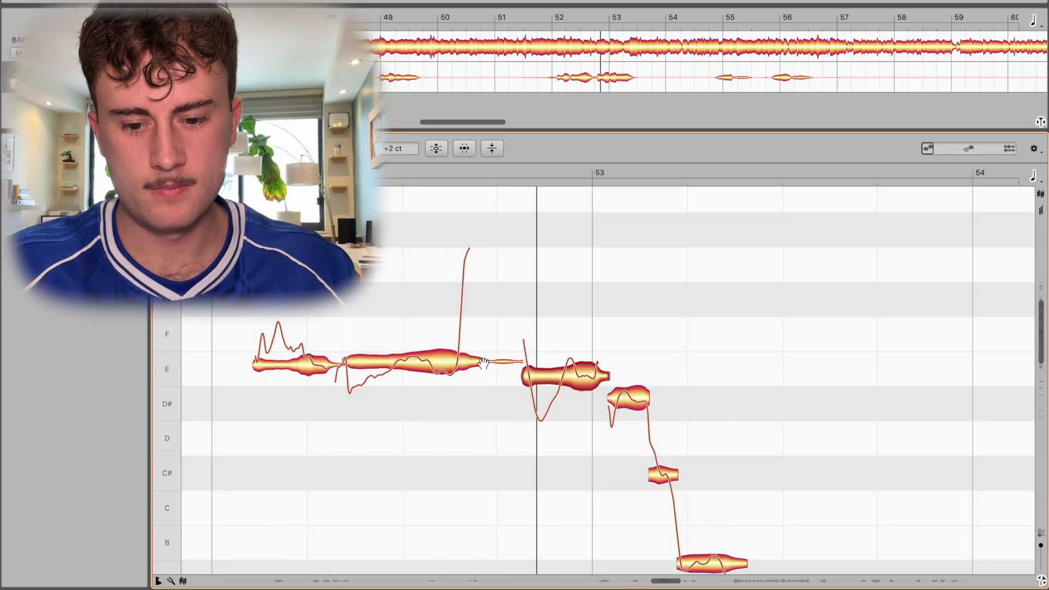
key("space")
key("F6")
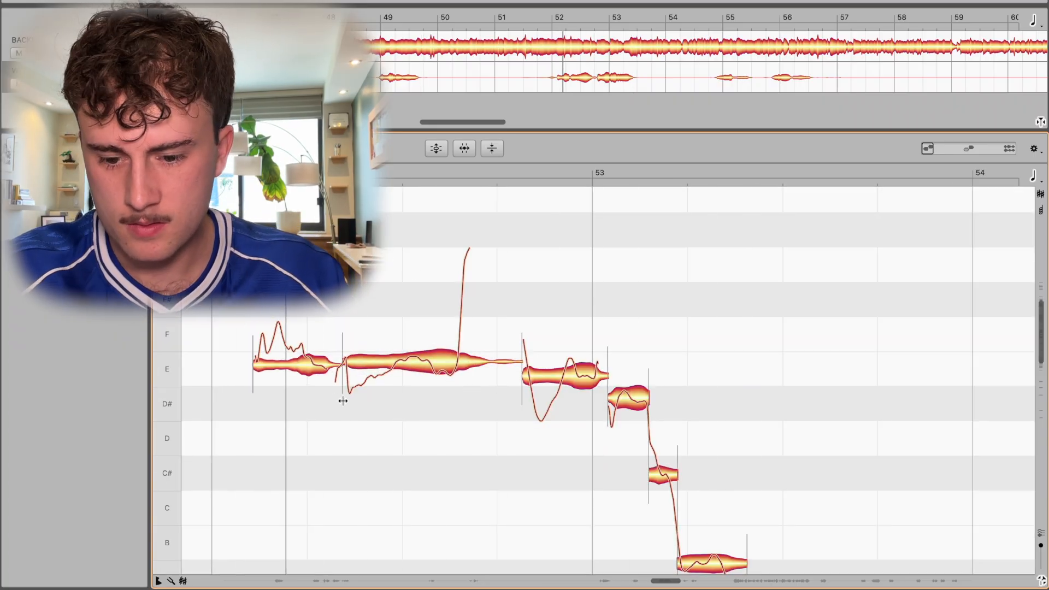
double_click(292, 369)
key("F2")
left_click_drag(265, 338, 312, 366)
Step: Split off the beginning of the long second note in bar 52, lower it to D# at -7 cents and play back
key("F6")
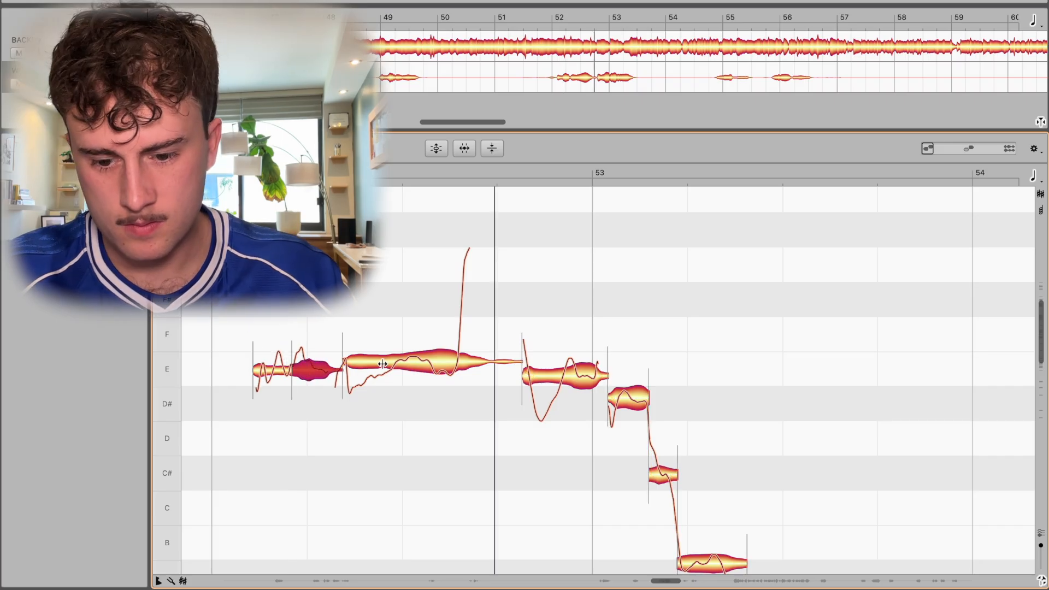
double_click(383, 366)
key("F2")
left_click_drag(356, 381, 356, 408)
key("space")
left_click(986, 148)
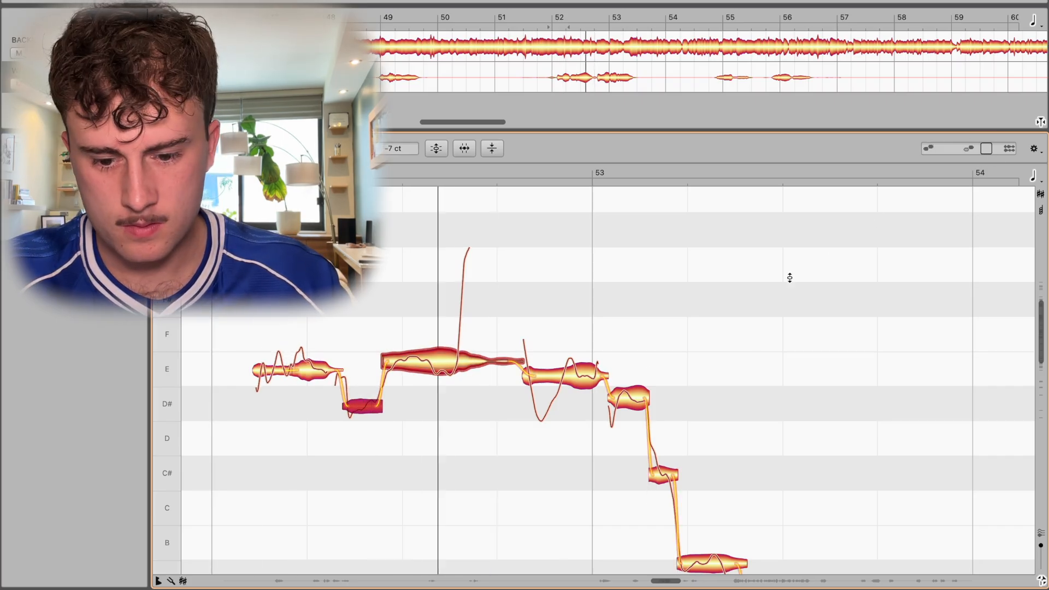
Step: Split the note just before bar 53, lower its beginning onto D# and centre the following D# note at 0 cents
scroll(629, 344, "down", 3)
key("F6")
double_click(561, 291)
key("F2")
left_click_drag(544, 326, 616, 319)
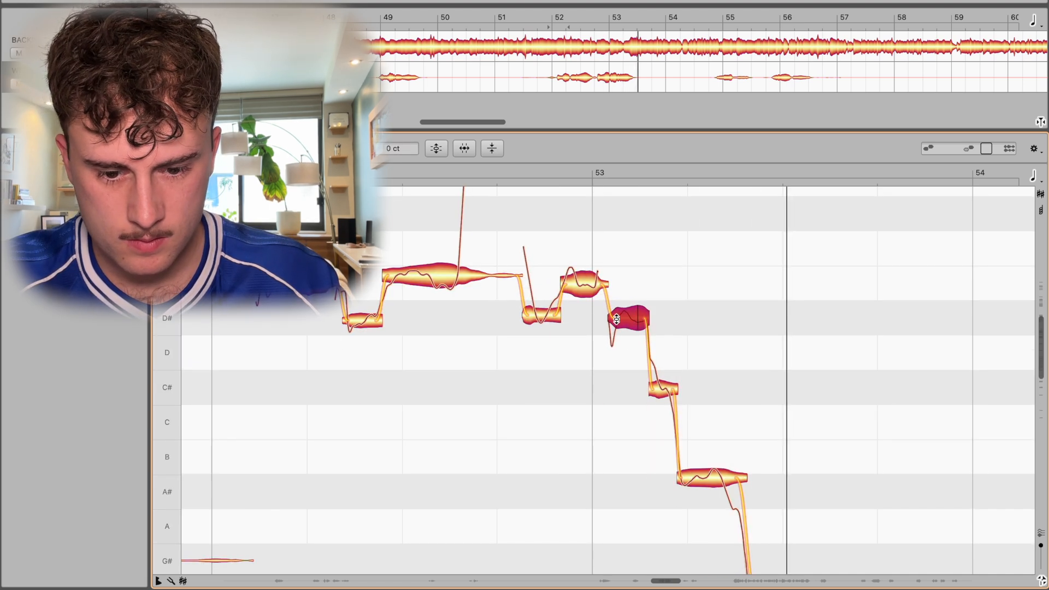
Step: Centre the remaining E piece before bar 53 on pitch, set the long E note in bar 52 to 0 cents and play back
left_click(604, 289)
scroll(492, 227, "up", 4)
key("space")
key("space")
left_click_drag(454, 410, 454, 381)
key("space")
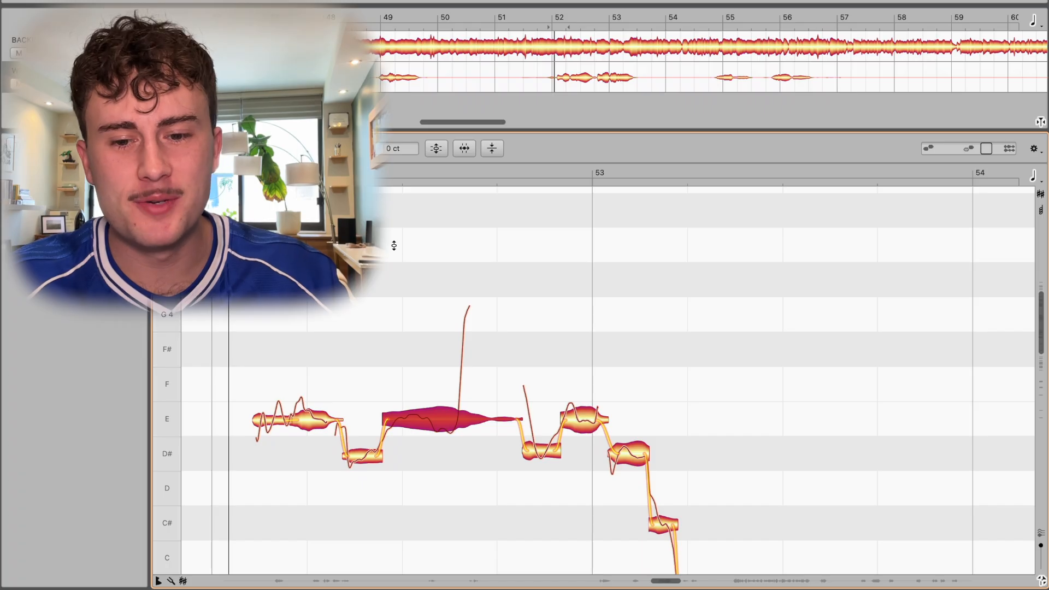
Step: Play the phrase through and raise the long A# note in bar 53 onto B at -16 cents
left_click(580, 339)
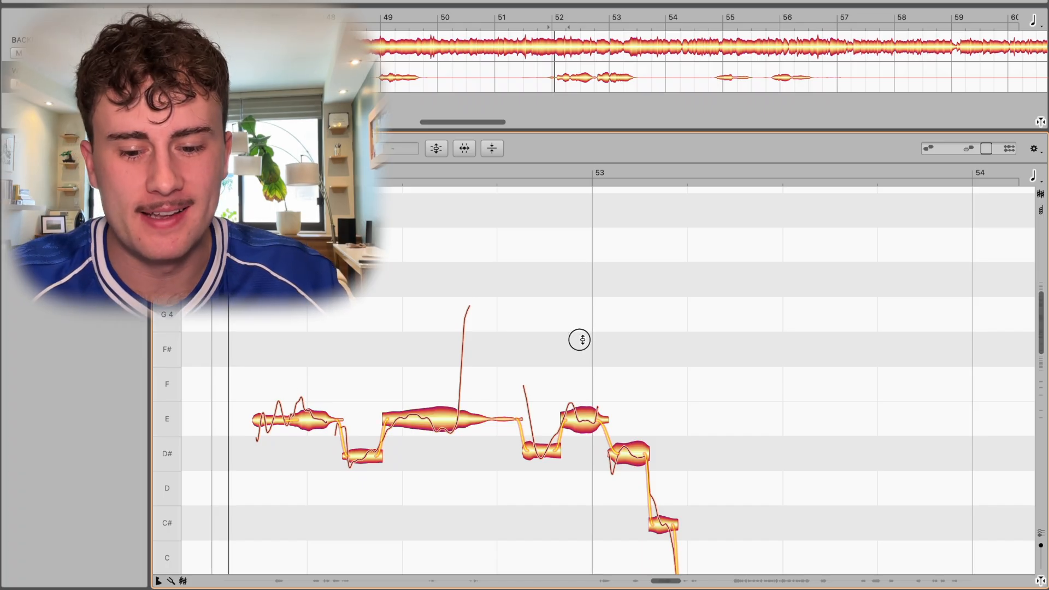
left_click_drag(739, 325, 701, 227)
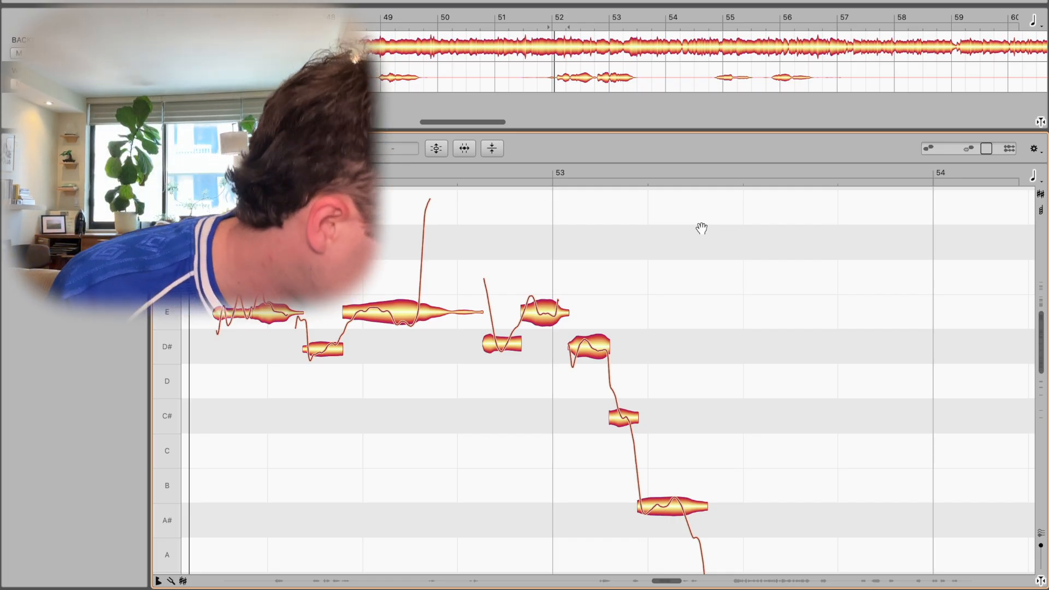
key("space")
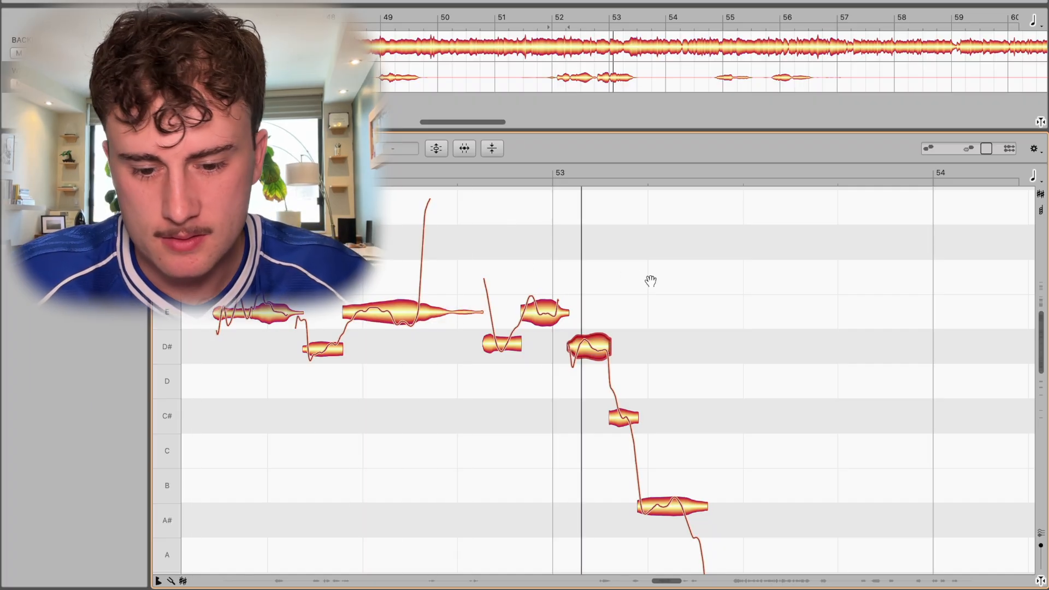
scroll(649, 281, "down", 5)
key("space")
left_click(675, 326)
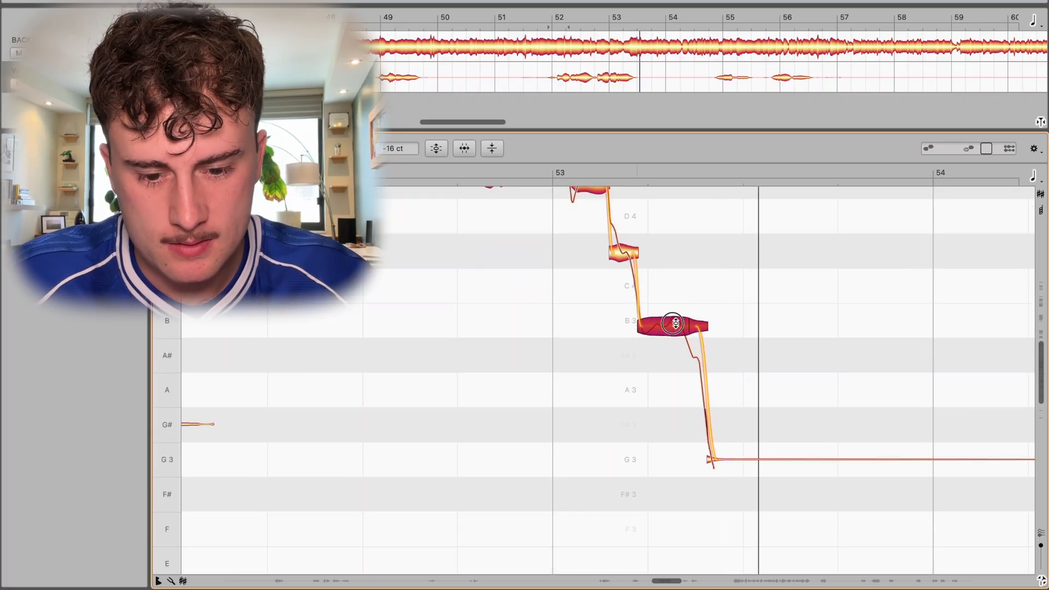
scroll(737, 219, "up", 4)
left_click(778, 319)
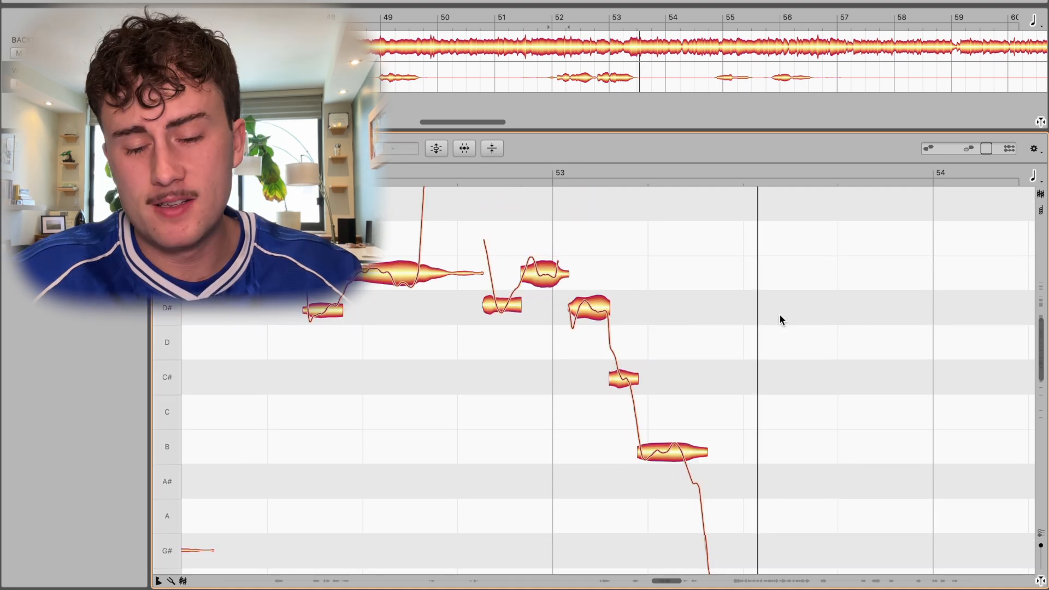
scroll(758, 299, "up", 1)
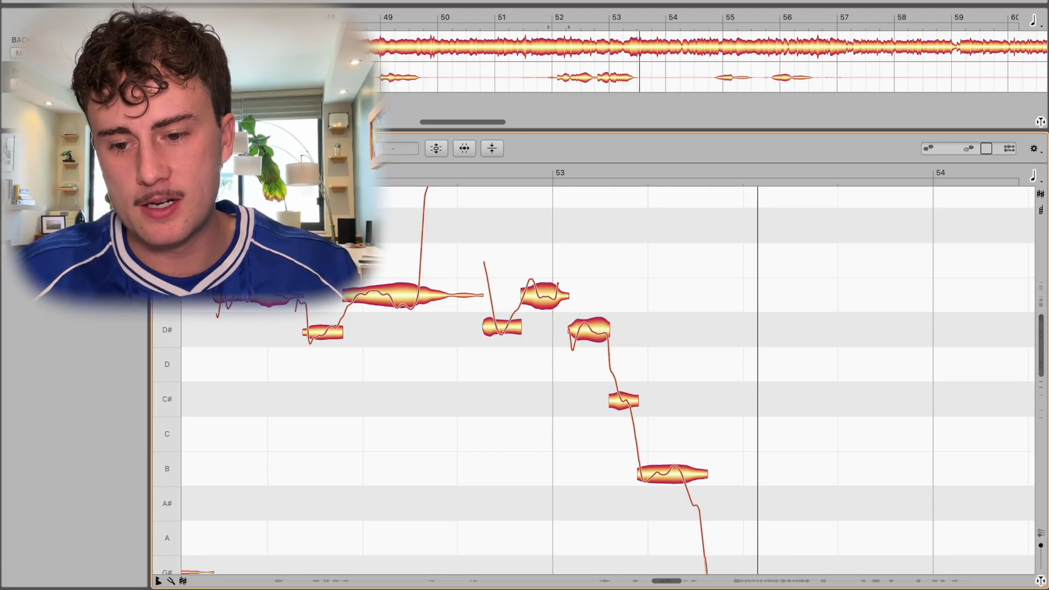
Step: Play the corrected phrase in bars 52 and 53 back
key("space")
scroll(770, 438, "up", 4)
scroll(770, 438, "down", 5)
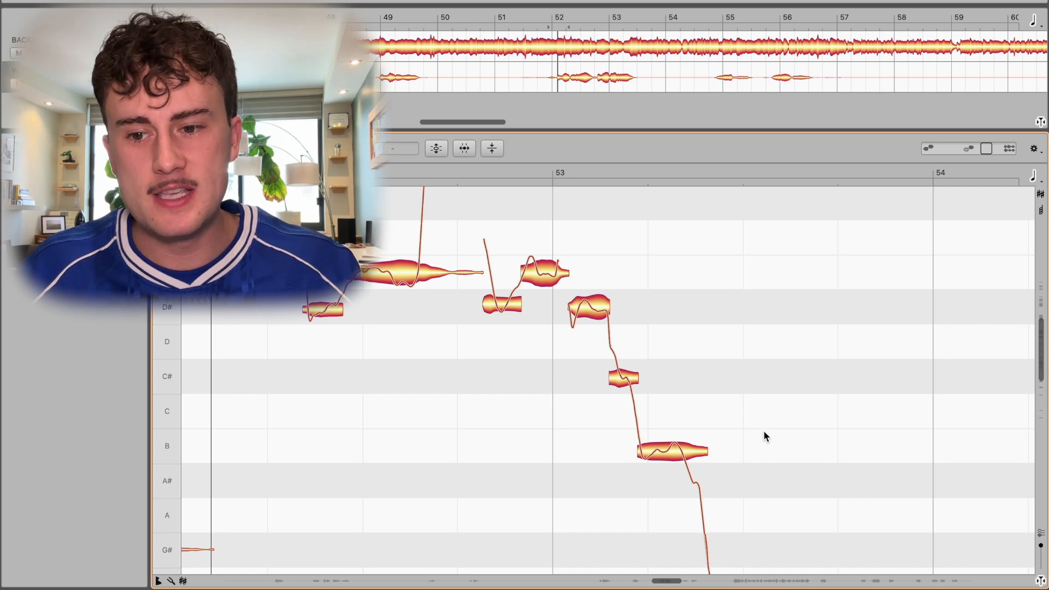
key("space")
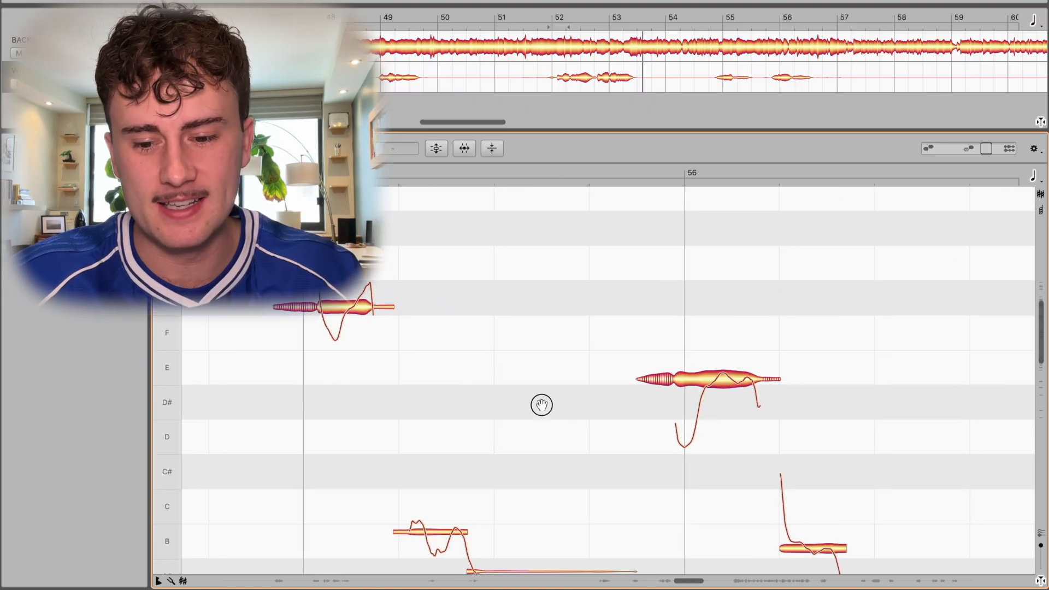
Step: Split the first note of bar 55, tune its beginning to F at +3 cents and the rest to F# at -19 cents, and play back
left_click_drag(542, 404, 499, 361)
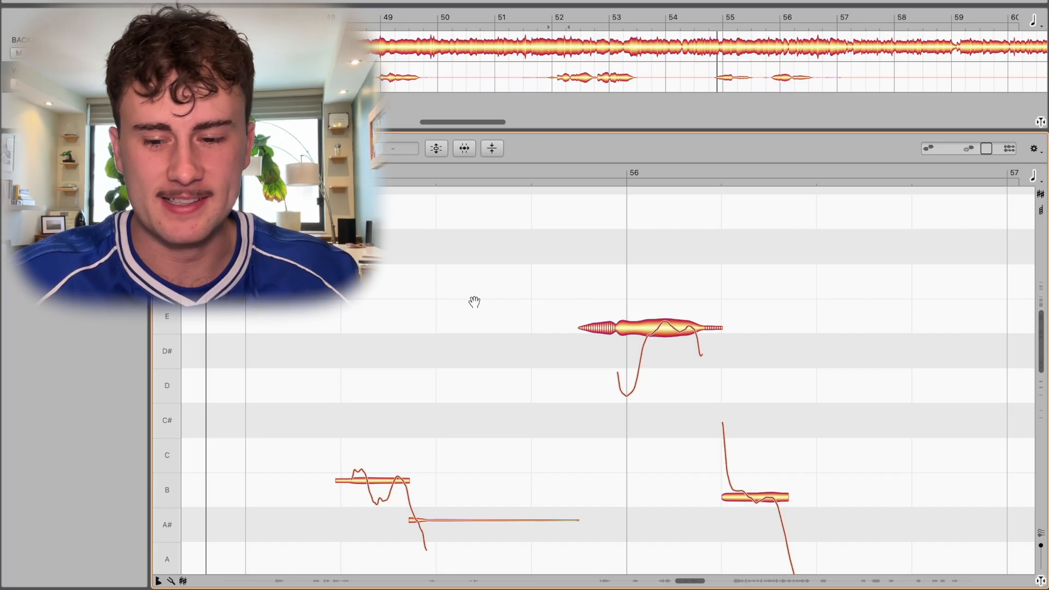
double_click(647, 257)
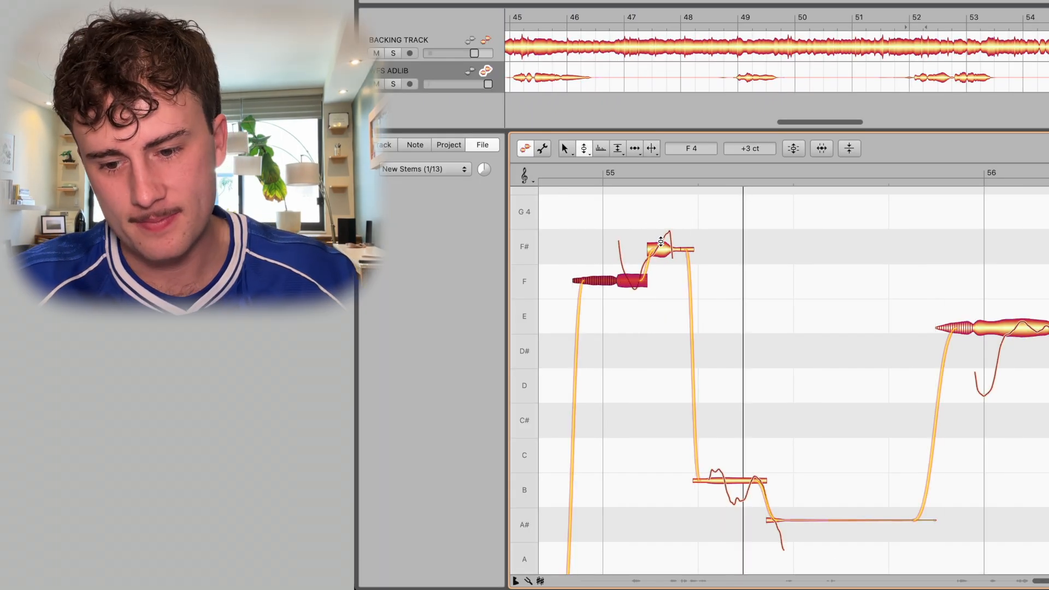
left_click_drag(610, 172, 658, 182)
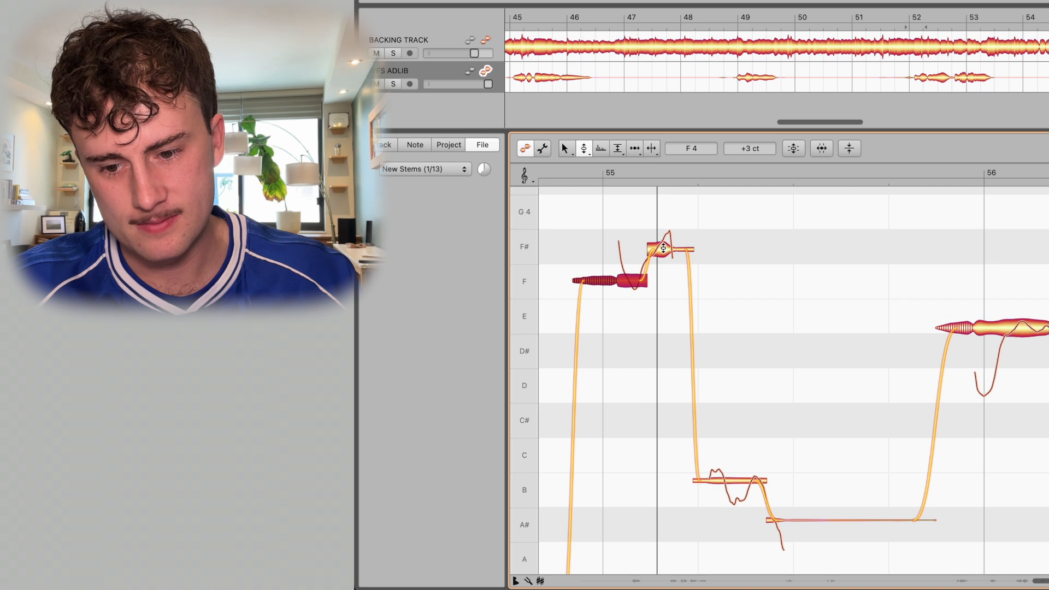
left_click_drag(663, 247, 662, 250)
left_click(604, 173)
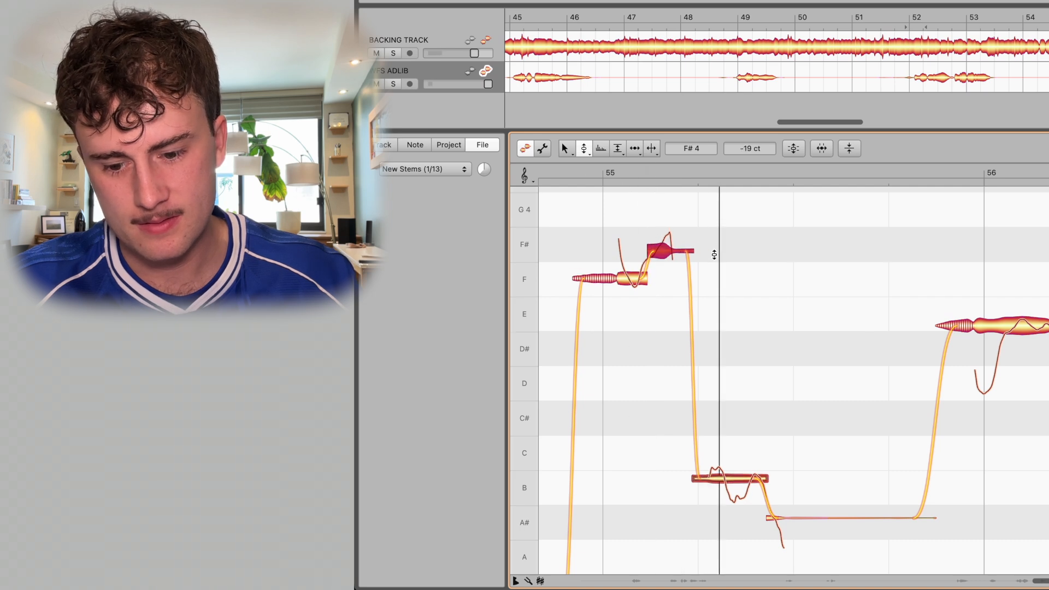
Step: Centre the B note in bar 55 at 0 cents
scroll(720, 447, "down", 2)
left_click(735, 415)
left_click_drag(735, 415, 735, 419)
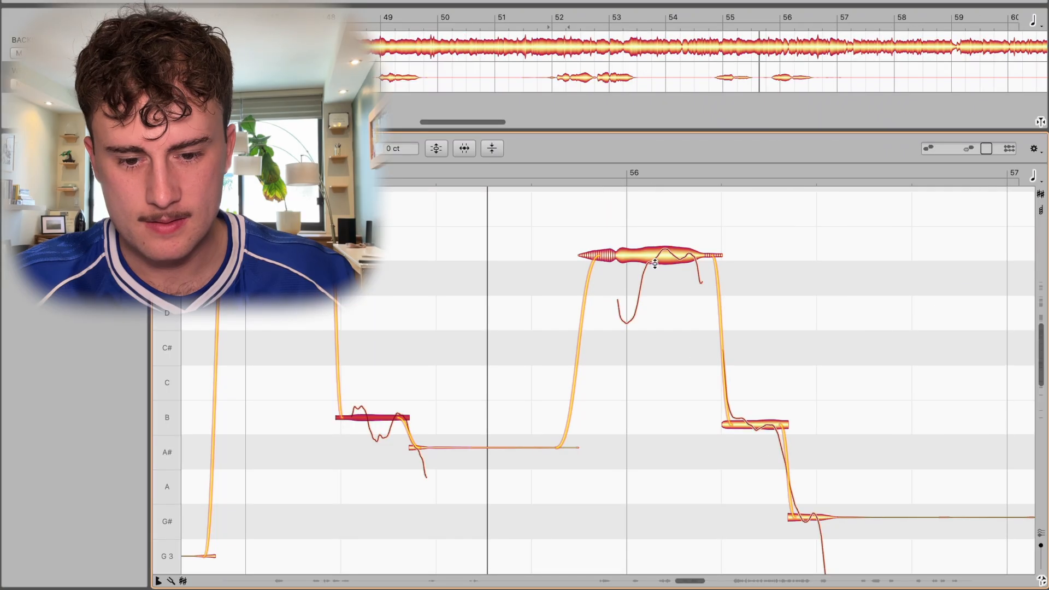
Step: Raise the high note around bar 56 onto E at -3 cents and set the following B note to -6 cents
left_click_drag(655, 263, 666, 250)
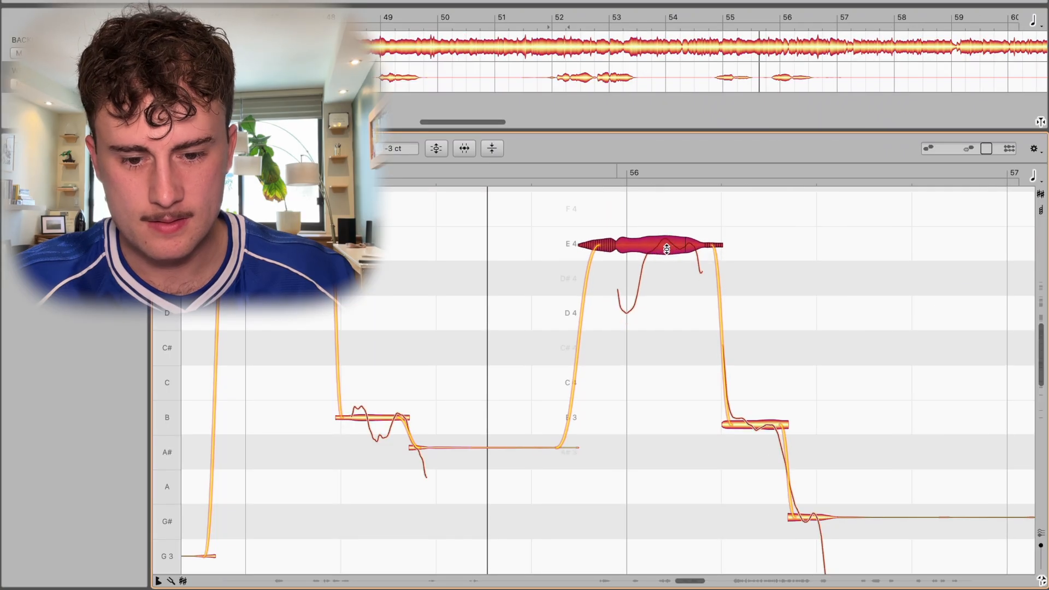
left_click(754, 422)
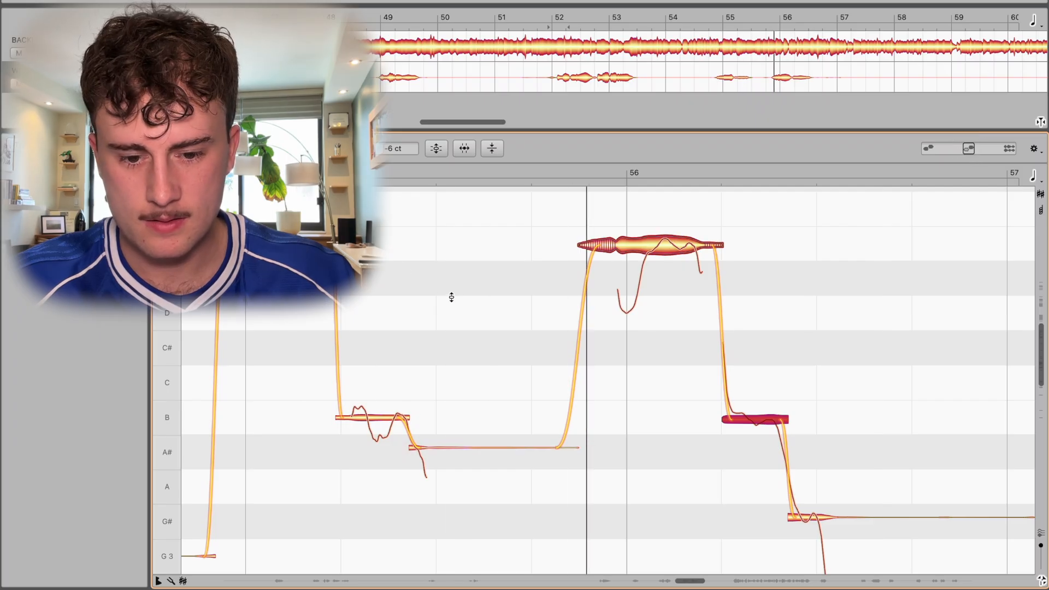
Step: Tune the first note of bar 71 onto F#, then split the G# note and set its beginning to +15 cents
scroll(600, 338, "down", 2)
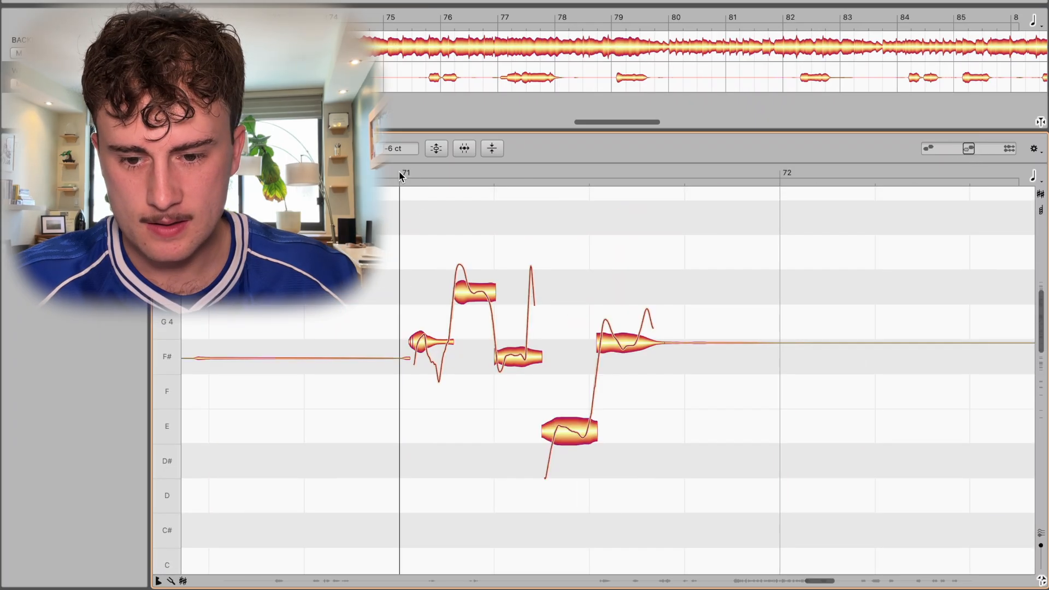
left_click(984, 149)
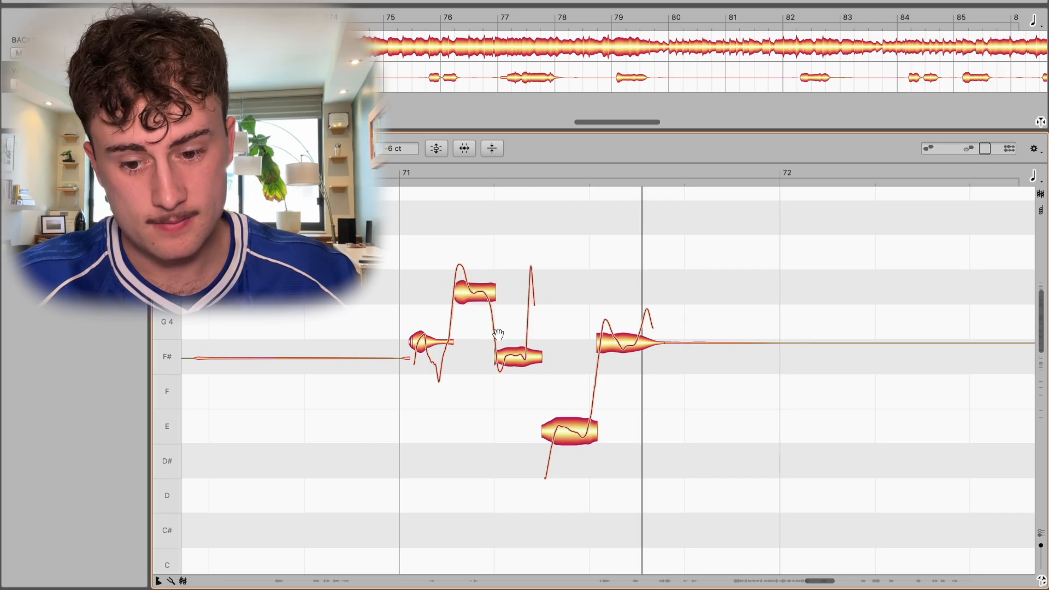
left_click_drag(424, 341, 424, 354)
mouse_move(471, 289)
left_mouse_down()
mouse_move(460, 262)
mouse_move(457, 279)
left_mouse_up()
key("F6")
double_click(469, 287)
key("F2")
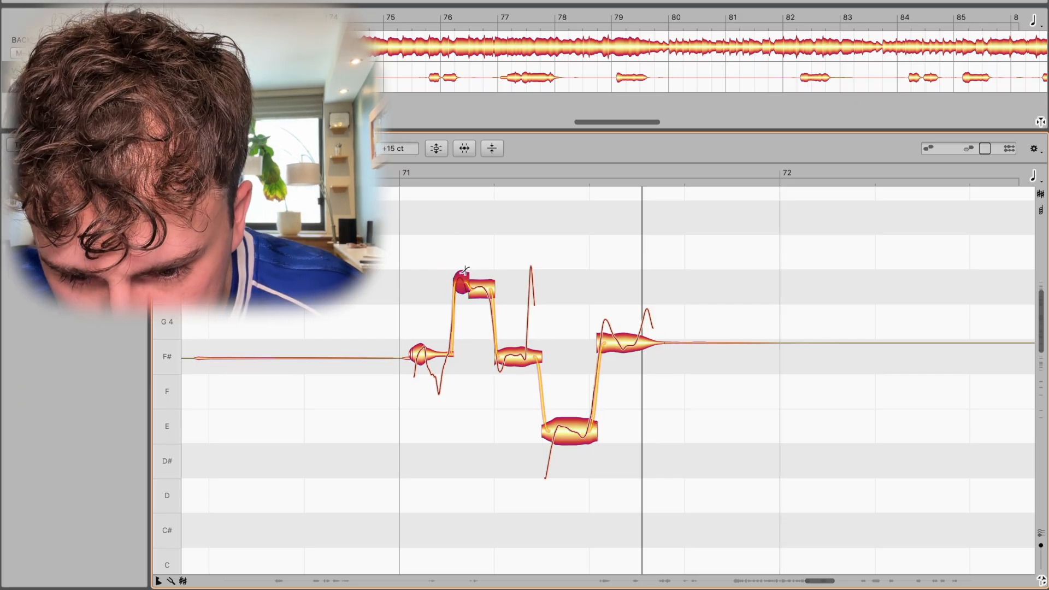
Step: Lower the last note of bar 71 onto F# at -15 cents, split off its tail at +12 cents, and play the phrase back
left_click(625, 337)
left_click_drag(606, 167, 628, 164)
left_click_drag(645, 352, 634, 371)
key("space")
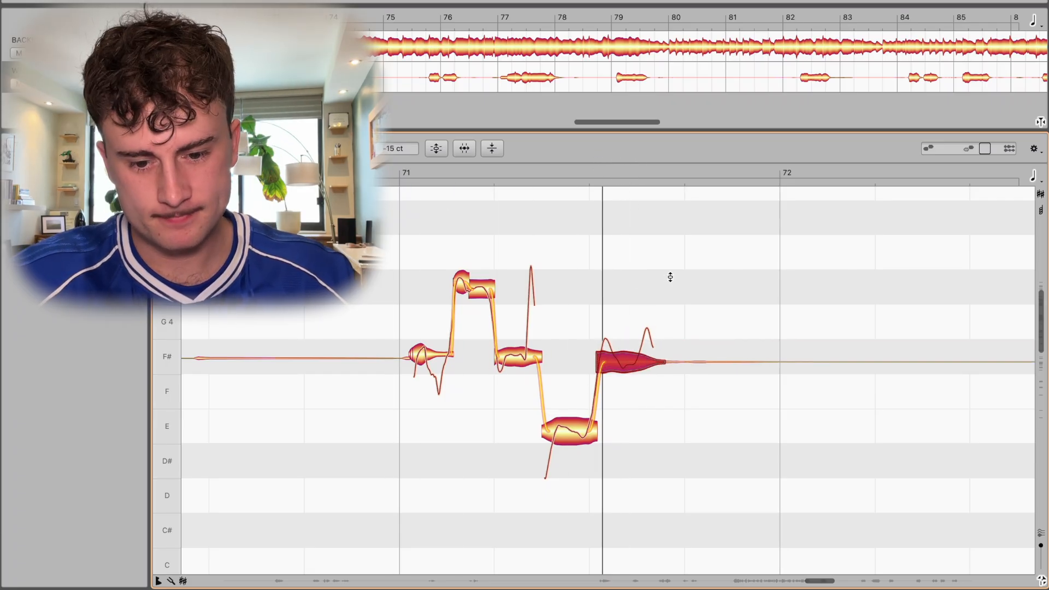
left_click_drag(400, 176, 463, 186)
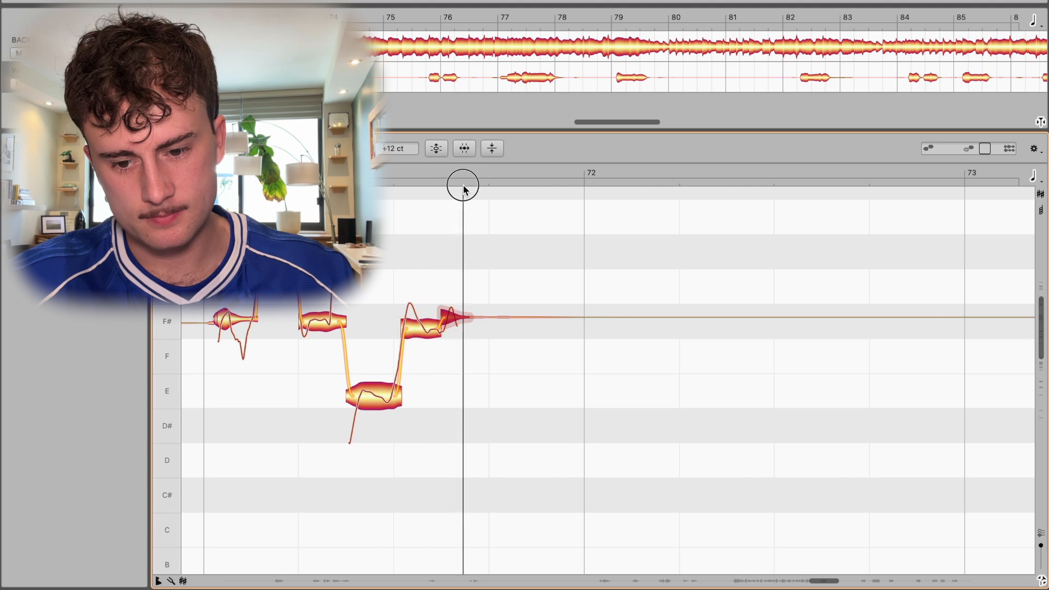
mouse_move(561, 288)
left_mouse_down()
mouse_move(561, 273)
mouse_move(552, 287)
left_mouse_up()
left_click_drag(435, 331, 432, 366)
left_click_drag(393, 396, 393, 394)
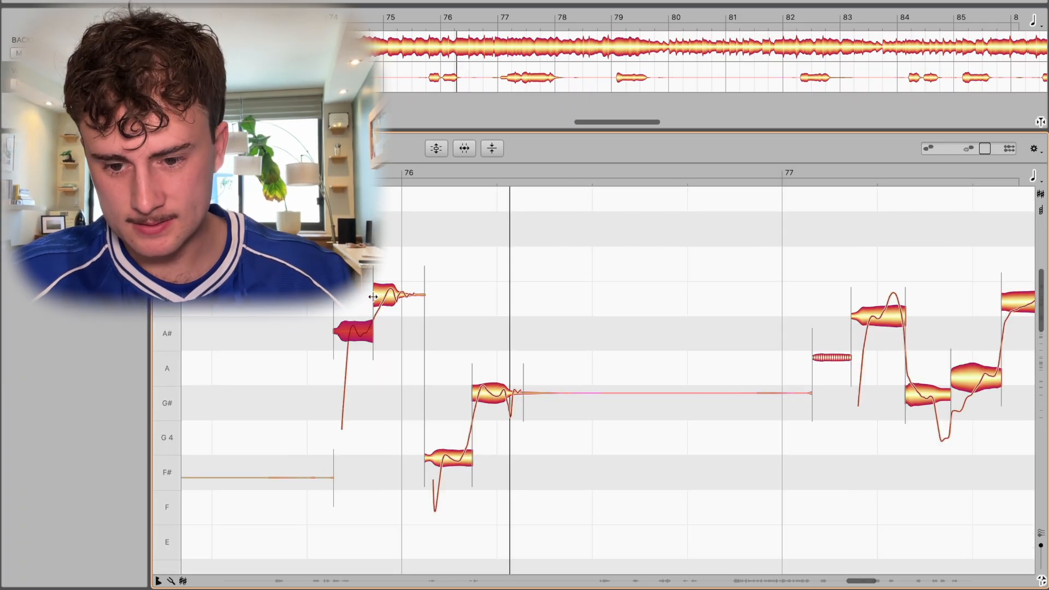
Step: Tune the four-note phrase around bar 76 to A at +10 cents, B, F# and G#, and play it back
left_click(388, 297)
left_click_drag(356, 331, 351, 366)
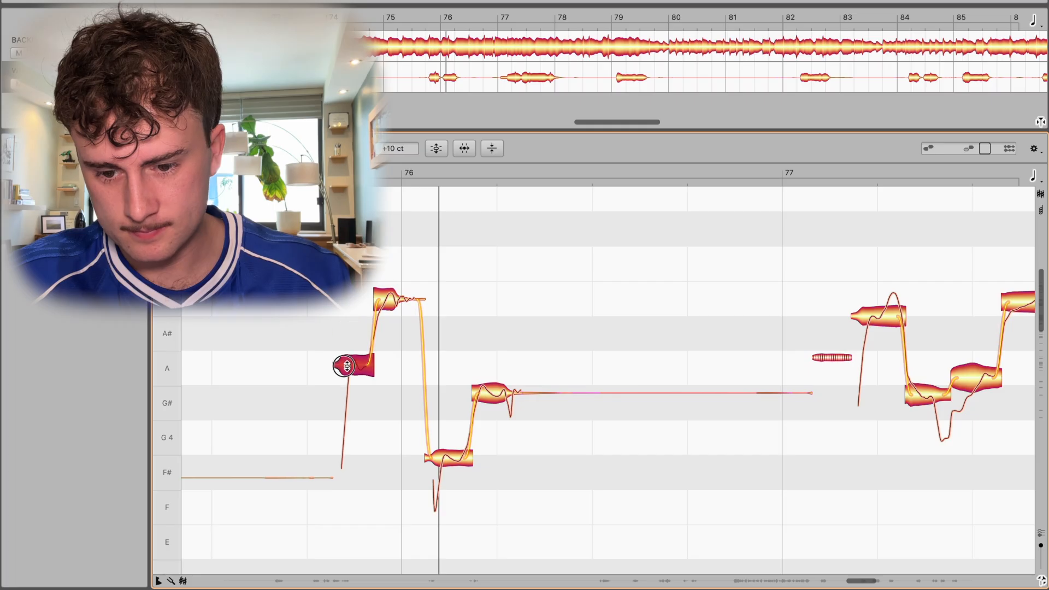
left_click_drag(452, 462, 452, 473)
left_click_drag(488, 401, 489, 414)
left_click_drag(515, 358, 455, 474)
key("space")
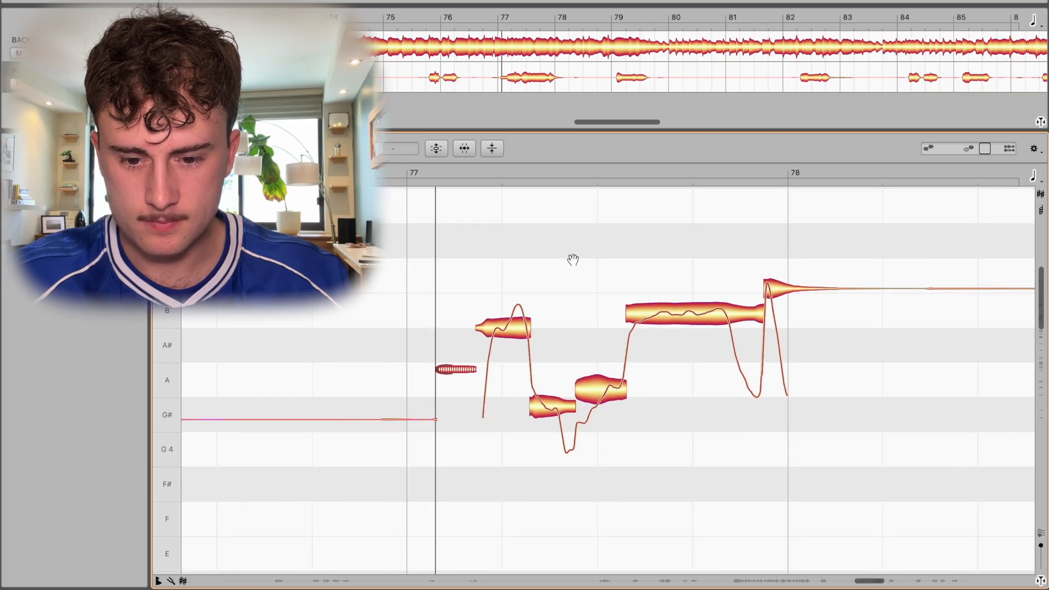
Step: Play bar 77, centre its long note on B, and split the first pitched note, lowering its beginning onto A
key("space")
left_click_drag(688, 313, 689, 307)
key("F6")
left_click(509, 329)
left_click_drag(509, 328, 492, 379)
Step: Lower the two middle notes of bar 77 onto G#, split the second one, and set its beginning to G# at -21 cents
left_click_drag(548, 407, 548, 417)
left_click(596, 394)
left_click_drag(597, 393, 598, 419)
left_click(571, 420)
key("F6")
double_click(599, 420)
key("F2")
left_click_drag(590, 447, 587, 422)
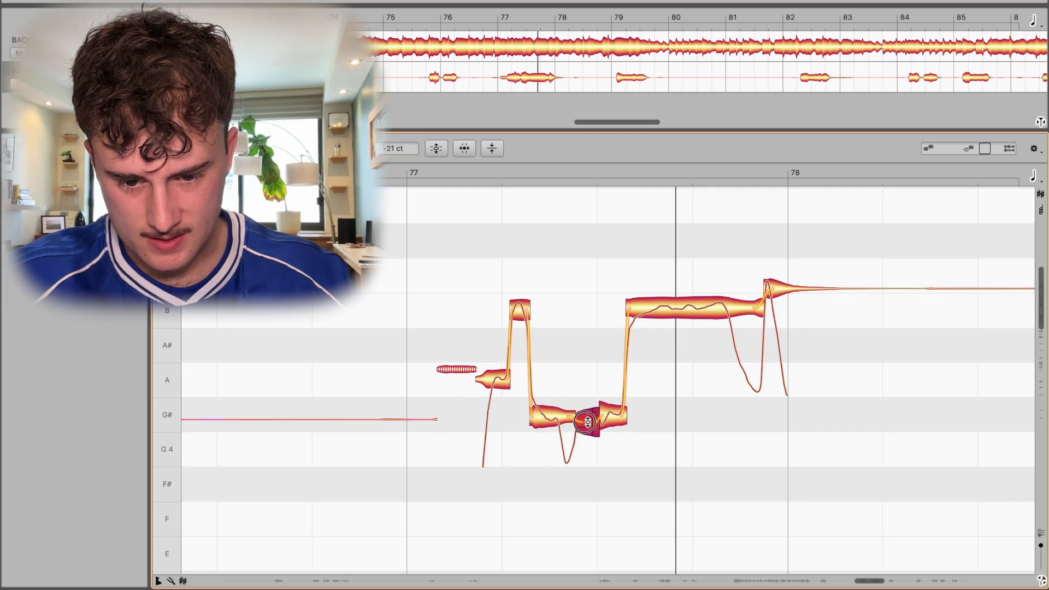
Step: Even out the pitch dip in bar 77's G# notes, lower the tail note onto B at 0 cents, and play the bar back
left_click(557, 418)
left_click(569, 417)
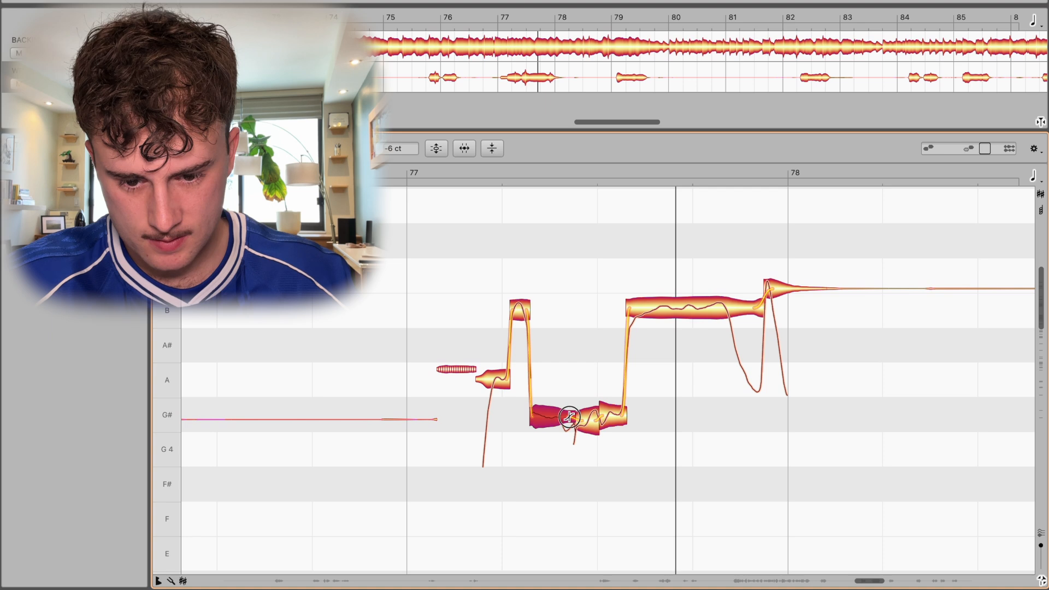
left_click(619, 418)
left_click(440, 171)
left_click_drag(774, 288, 784, 309)
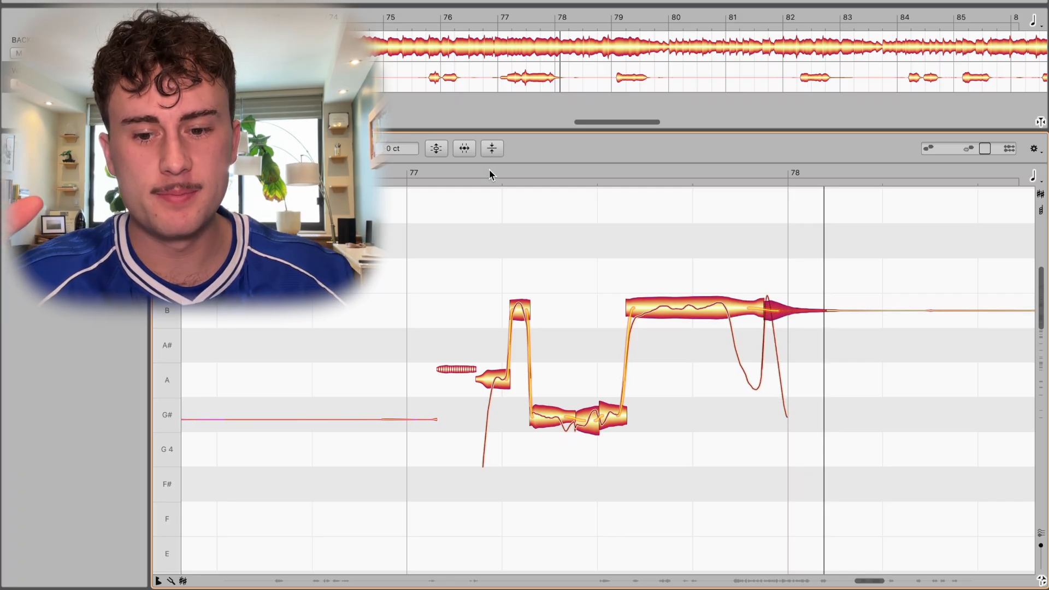
left_click(416, 171)
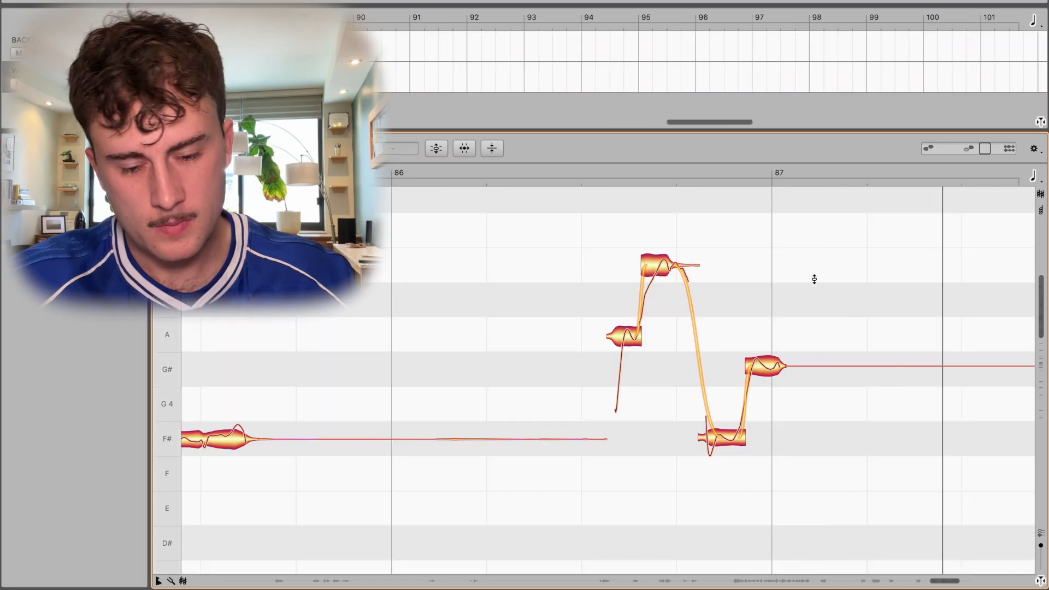
Step: Close the note editor and return to the vocal track's Auto-Tune Pro plug-in
key("super+e")
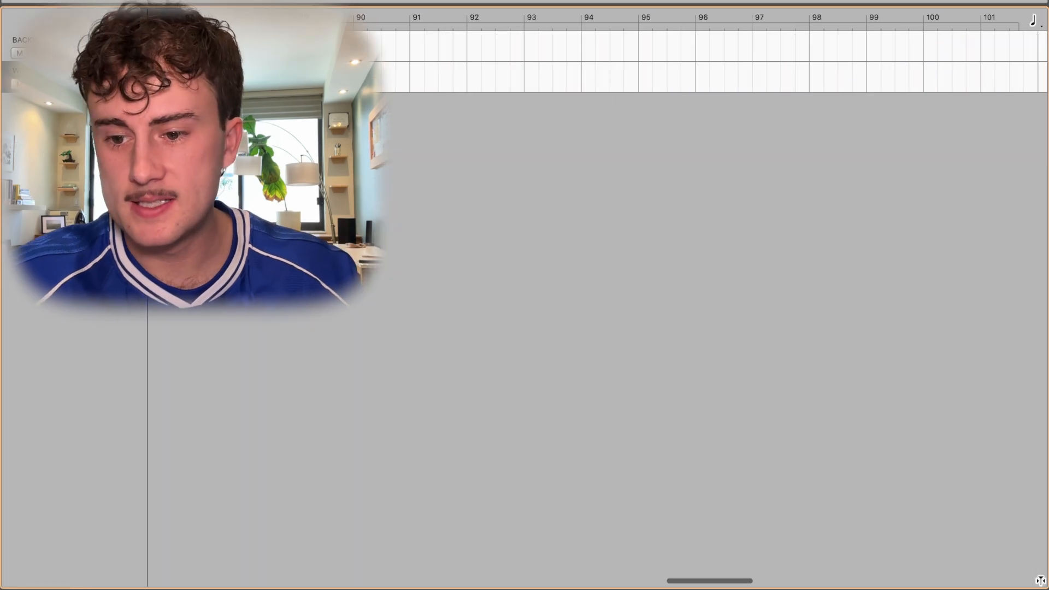
scroll(442, 152, "left", 10)
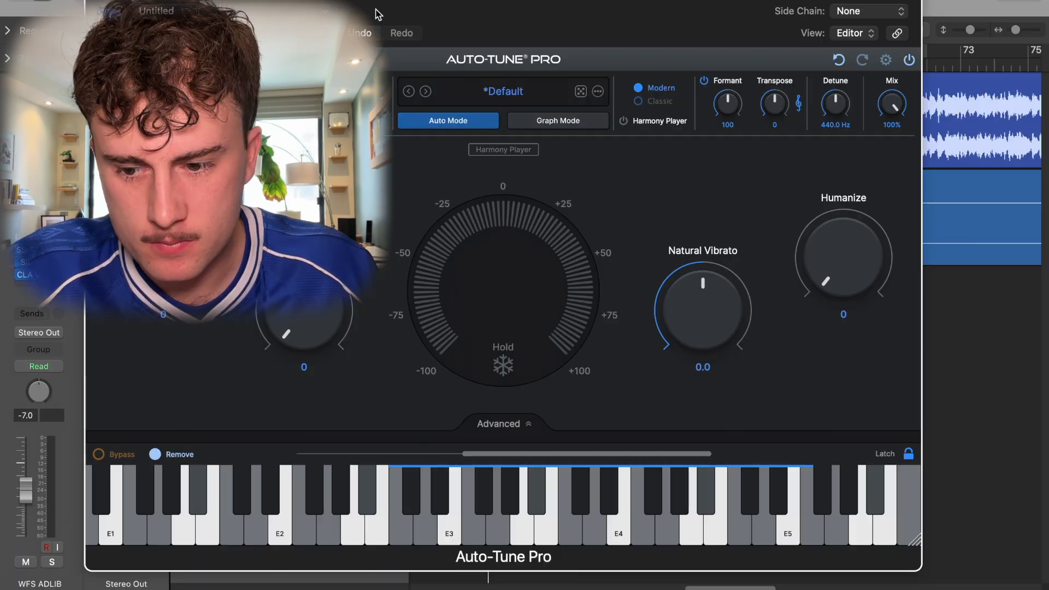